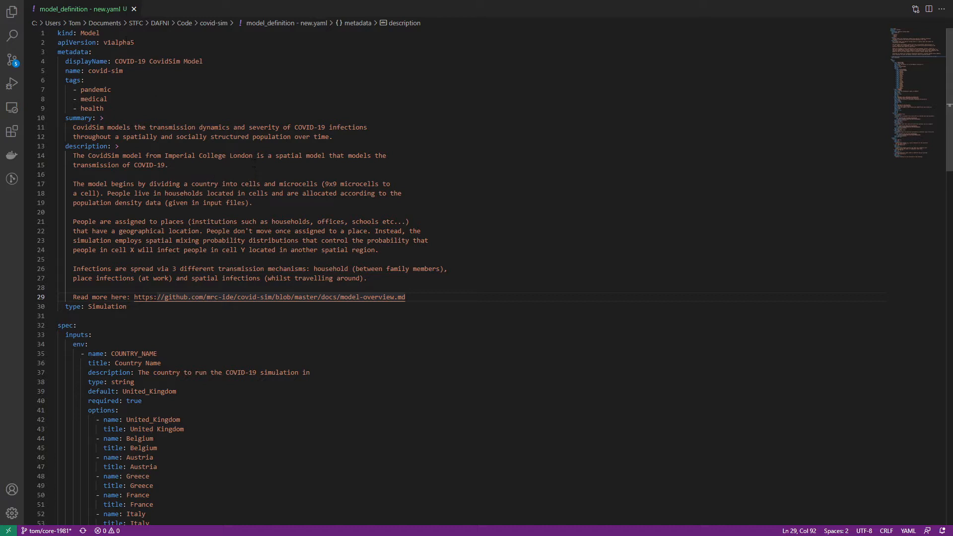
Set the model definition's API version value to v1beta1.
double_click(127, 42)
text(v1beta1)
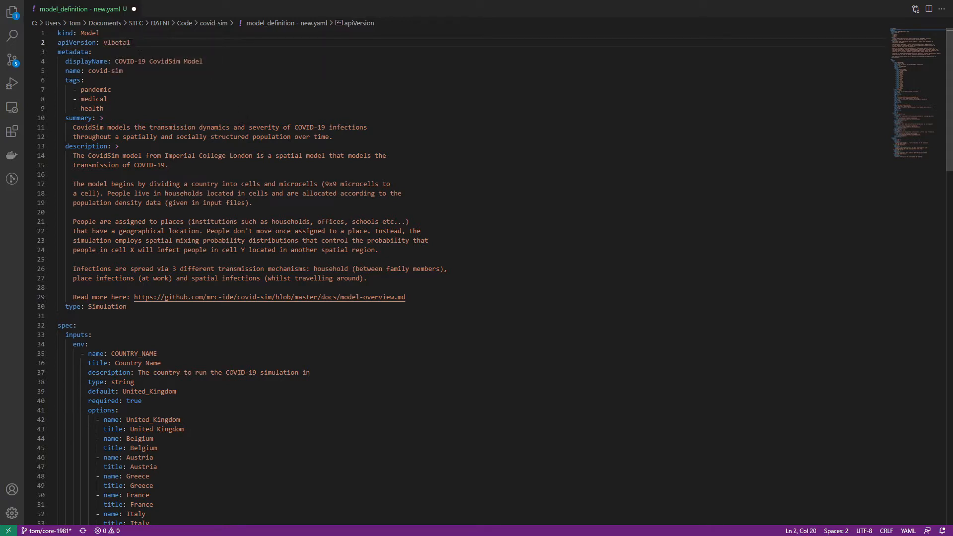
click(203, 137)
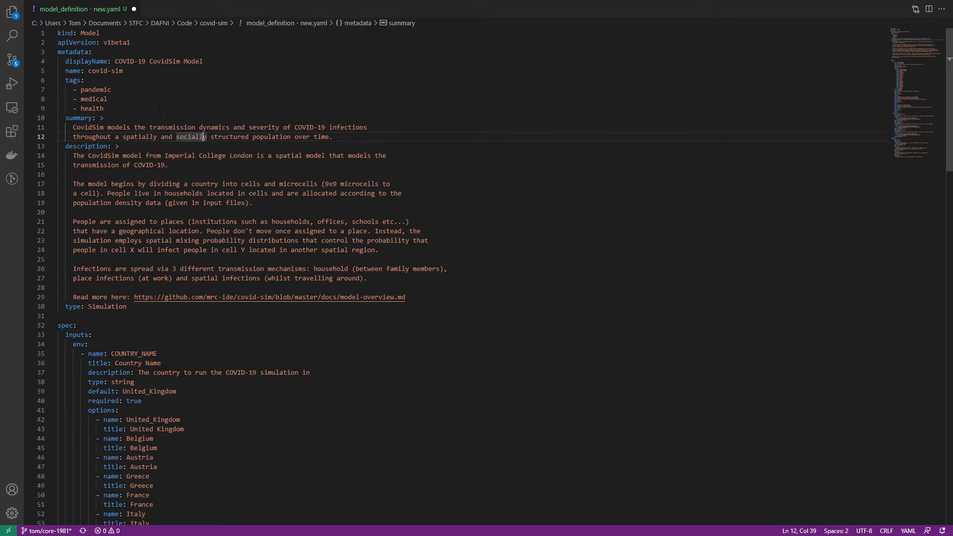
key(Down)
key(Down)
key(Down)
key(Down)
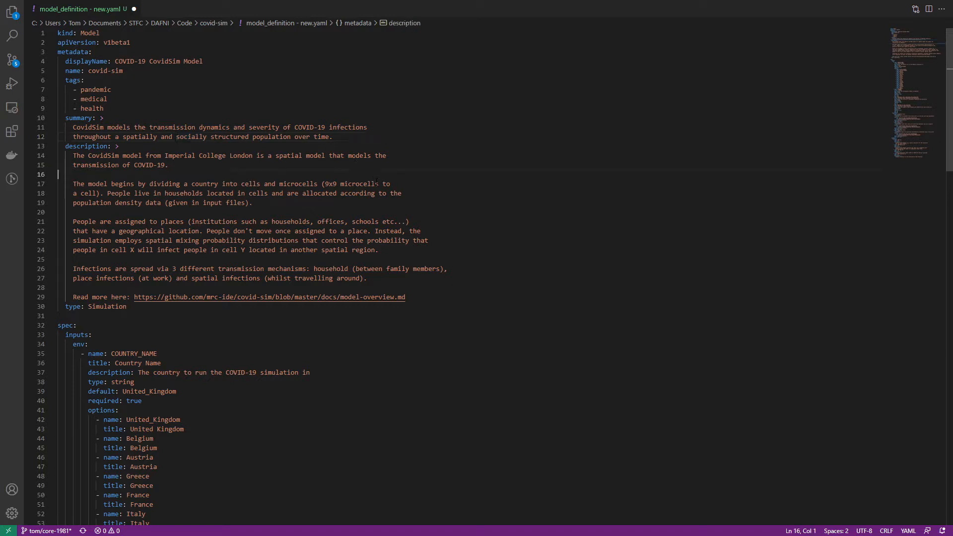
Rename the apiVersion key to api_version and the metadata's displayName key to display_name.
double_click(117, 42)
double_click(86, 42)
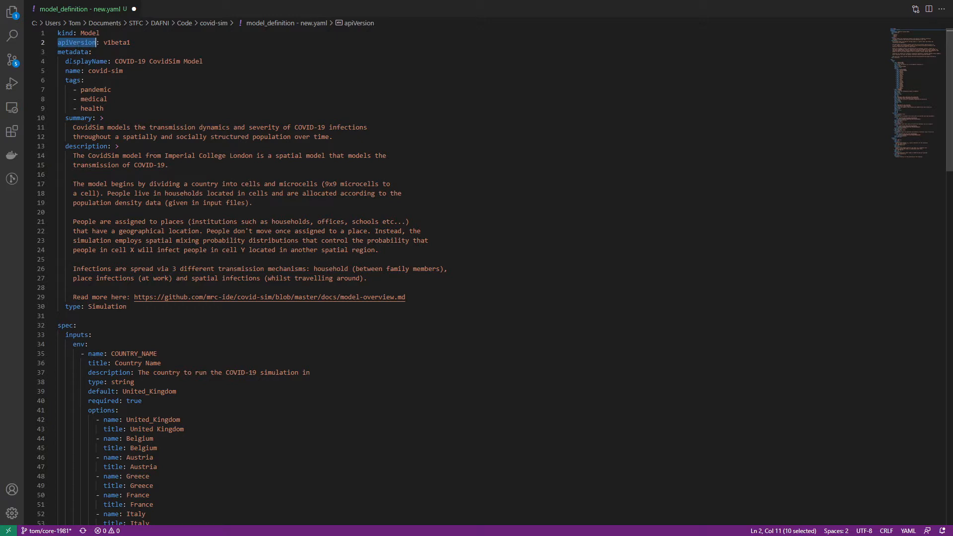
text(api_version)
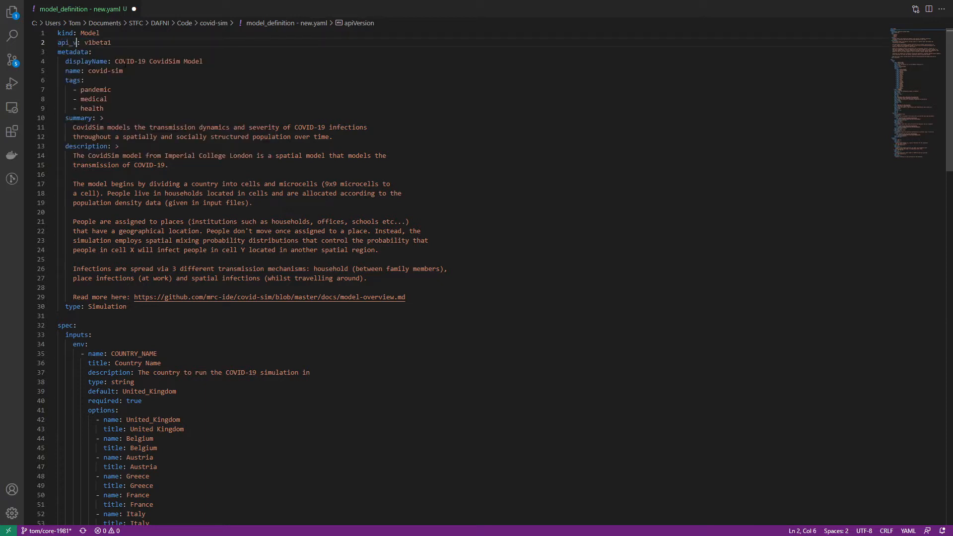
double_click(87, 61)
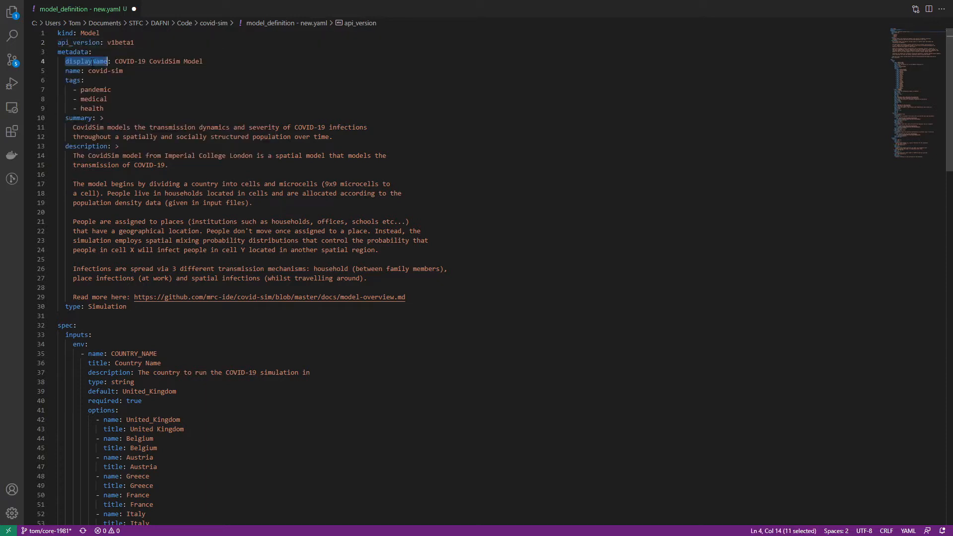
text(display_name)
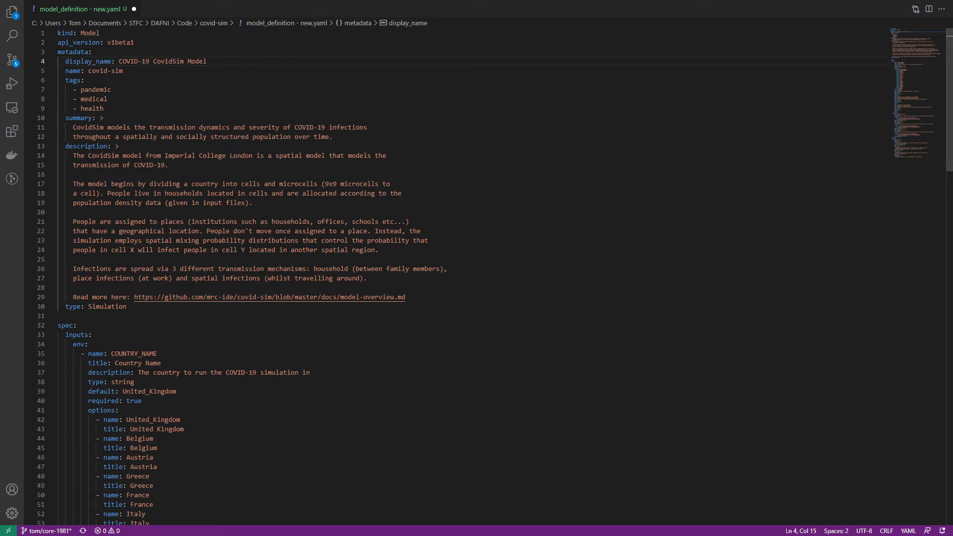
Delete the tags list and the "type: Simulation" line from the metadata section.
click(159, 213)
click(171, 109)
drag(123, 110, 37, 80)
key(BackSpace)
key(BackSpace)
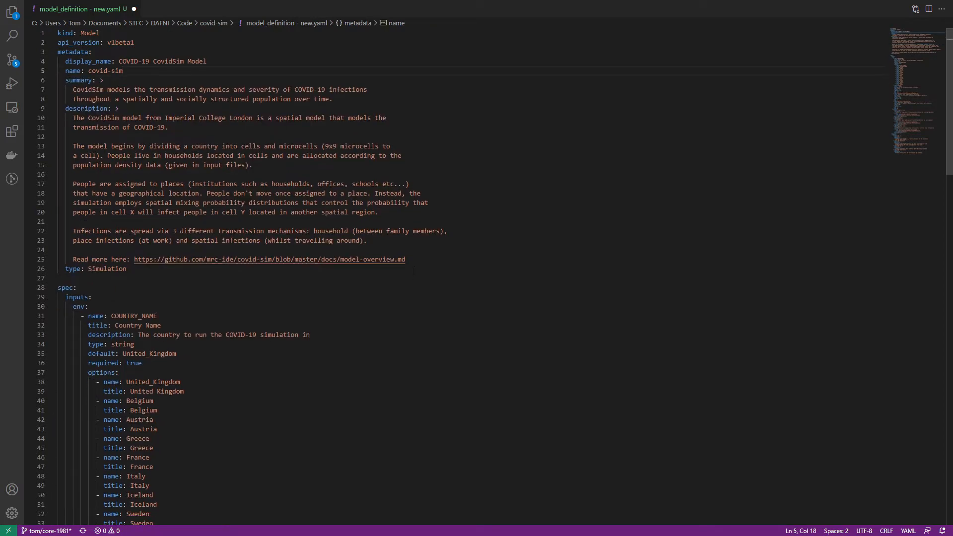
drag(414, 270, 44, 270)
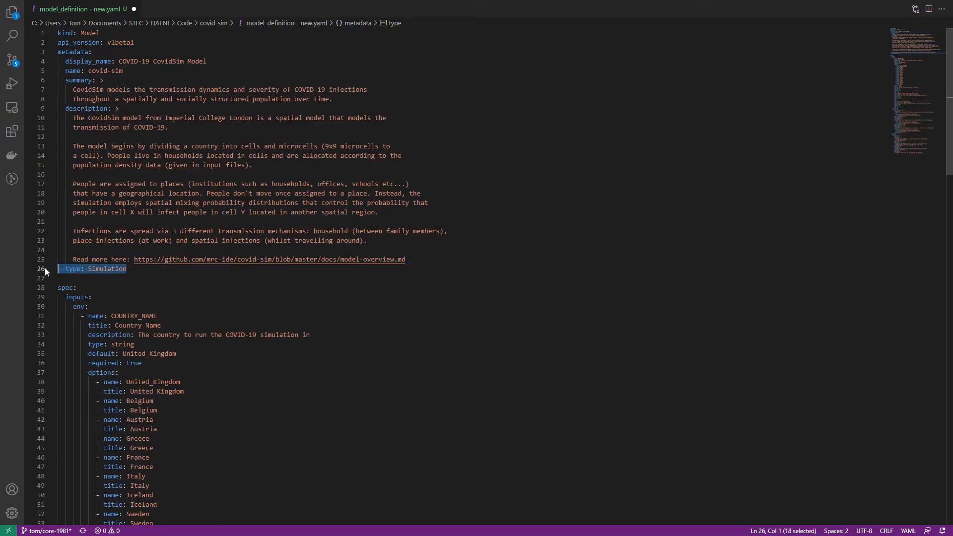
key(BackSpace)
key(BackSpace)
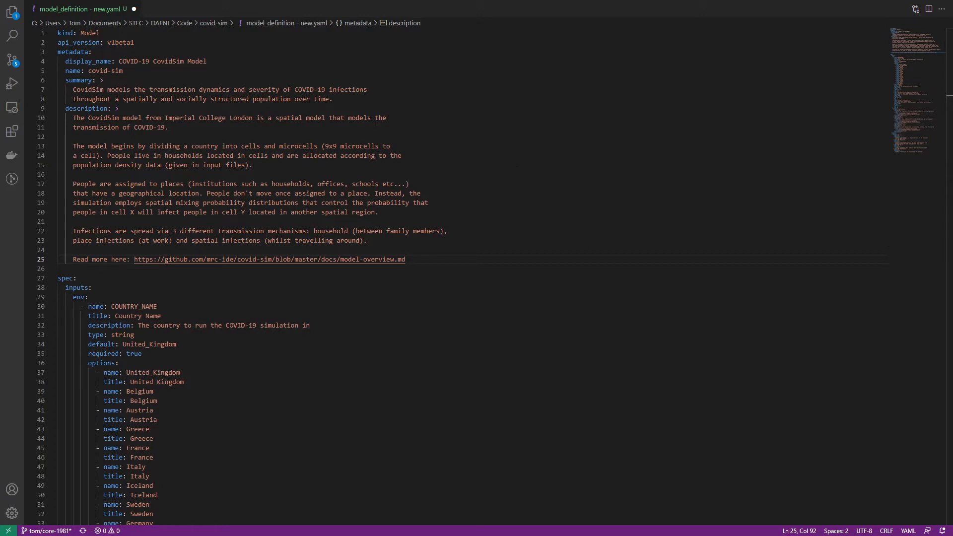
Add a publisher field below the model name in the metadata and fill in the publisher's full name.
click(148, 71)
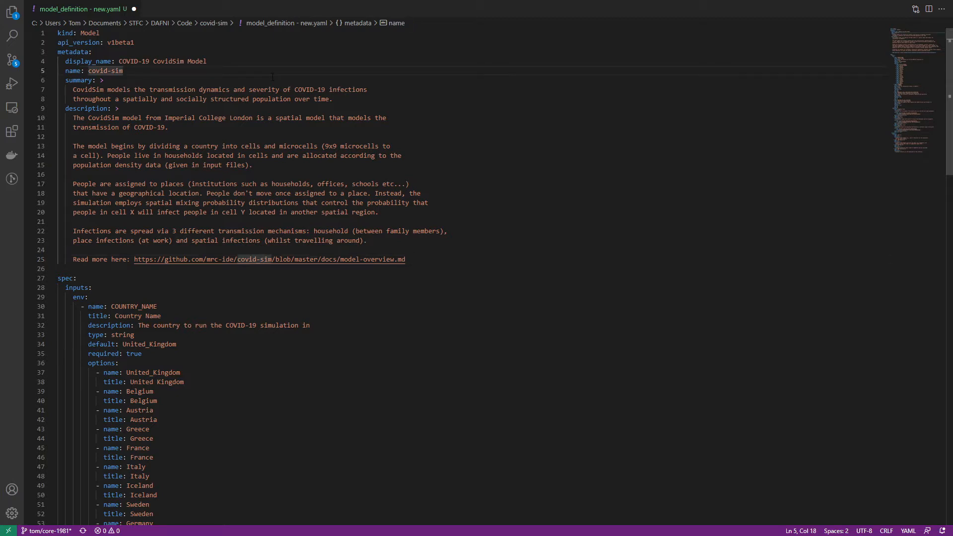
key(Return)
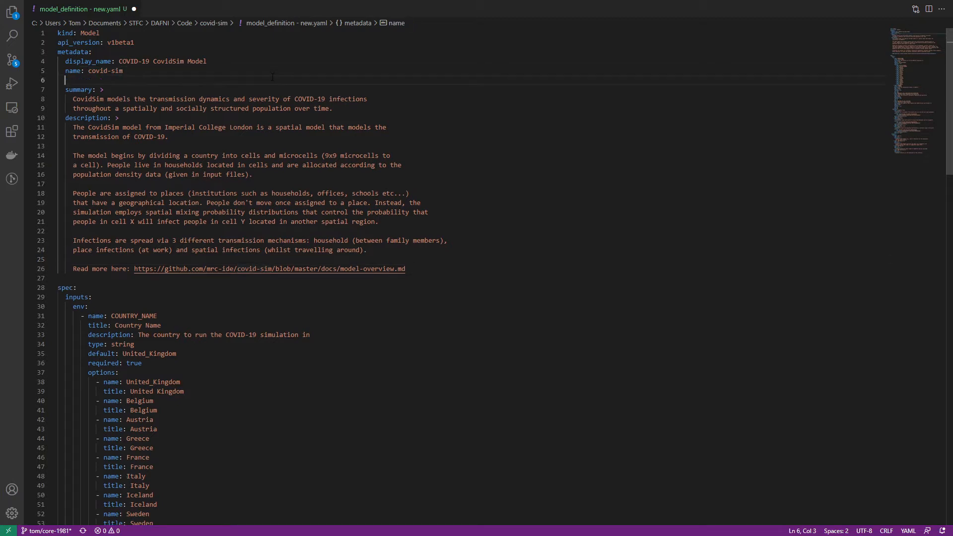
text(pu)
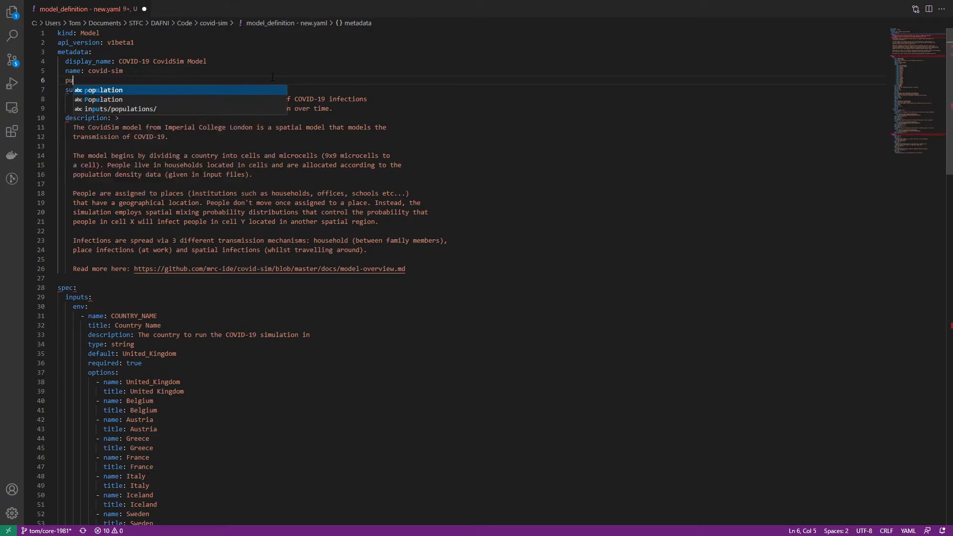
text(blisher: Tom Gowland)
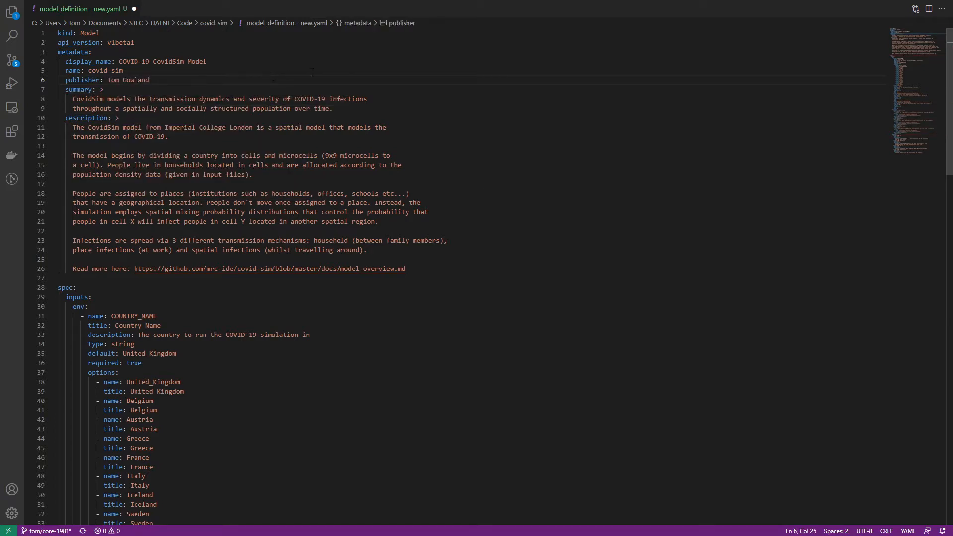
drag(60, 184, 496, 194)
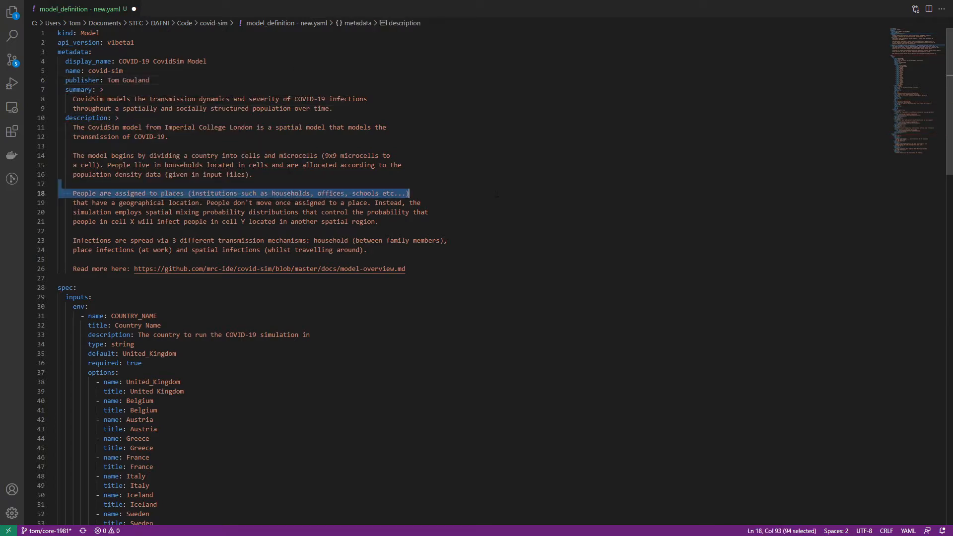
click(494, 247)
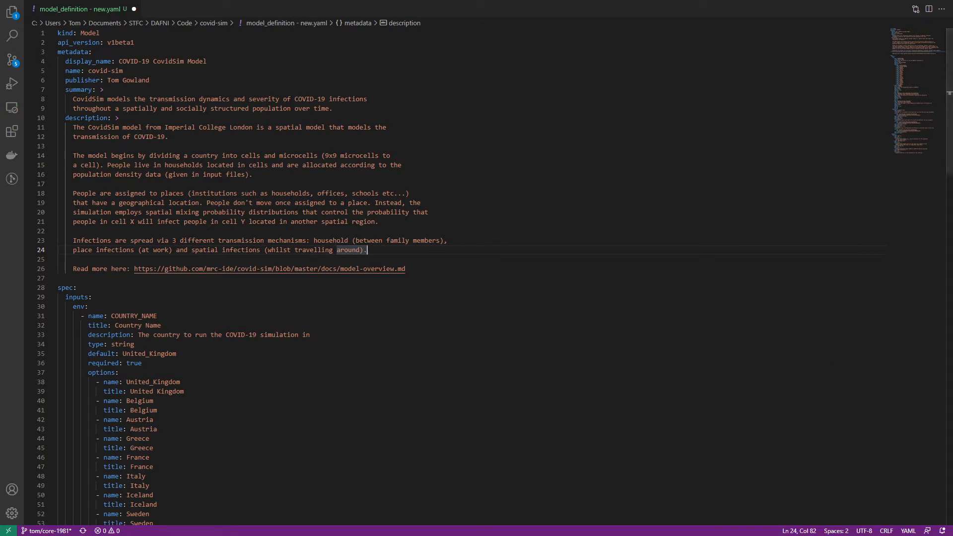
Rename the env key under the spec's inputs to parameters.
scroll(80, 182, down, 5)
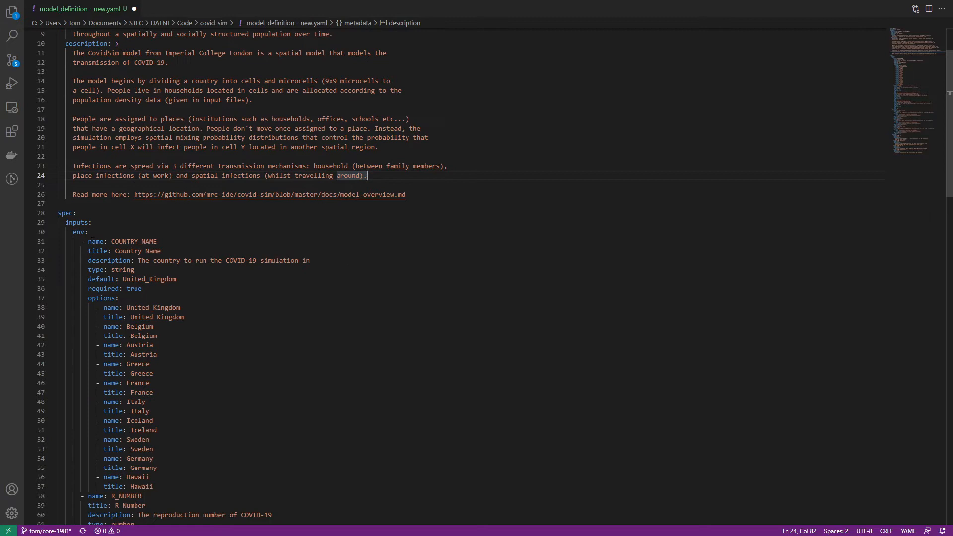
click(80, 182)
double_click(79, 183)
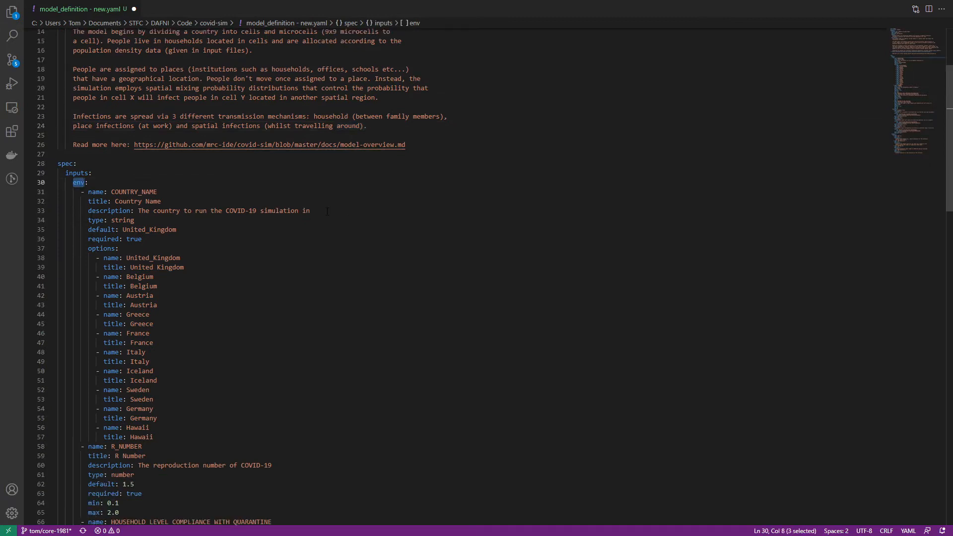
text(pare)
key(BackSpace)
text(ameters)
click(219, 306)
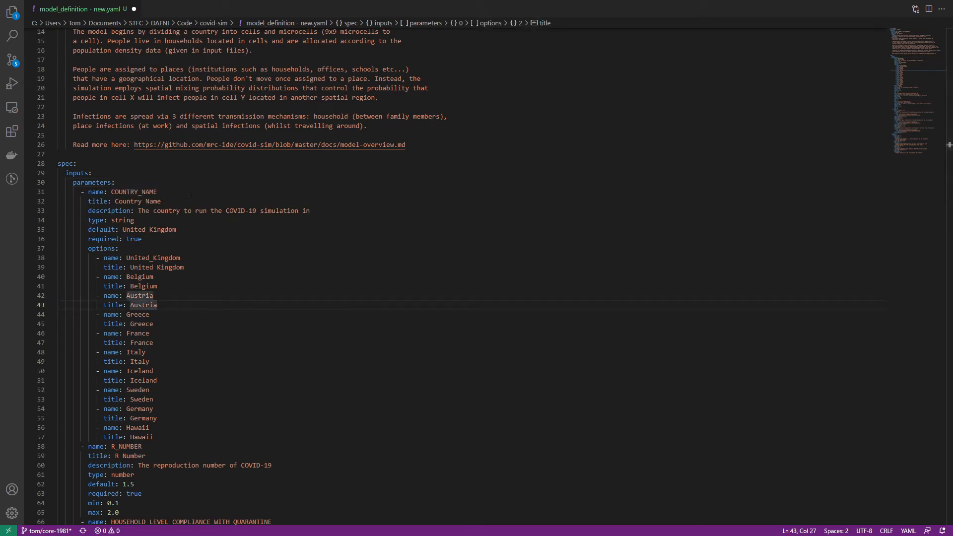
click(260, 340)
Reduce the Parameter Files dataslot's default entry to the bare version ID, removing the uid line and the versionUid key.
scroll(260, 340, down, 16)
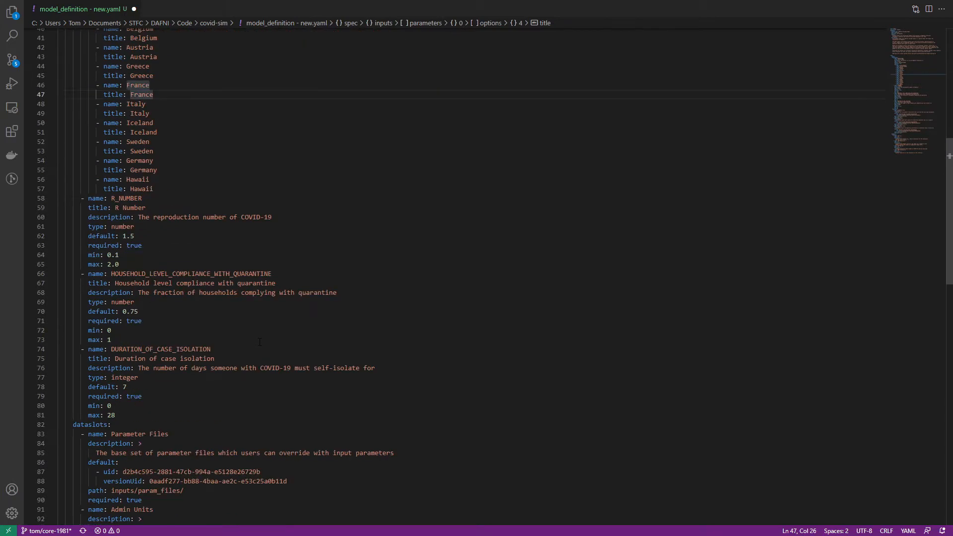
scroll(261, 339, down, 8)
scroll(144, 274, up, 5)
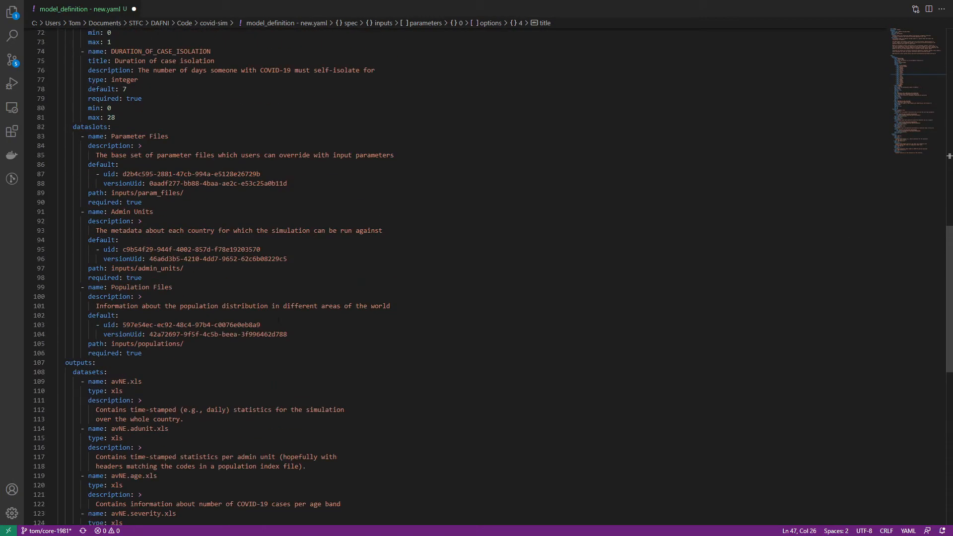
click(247, 236)
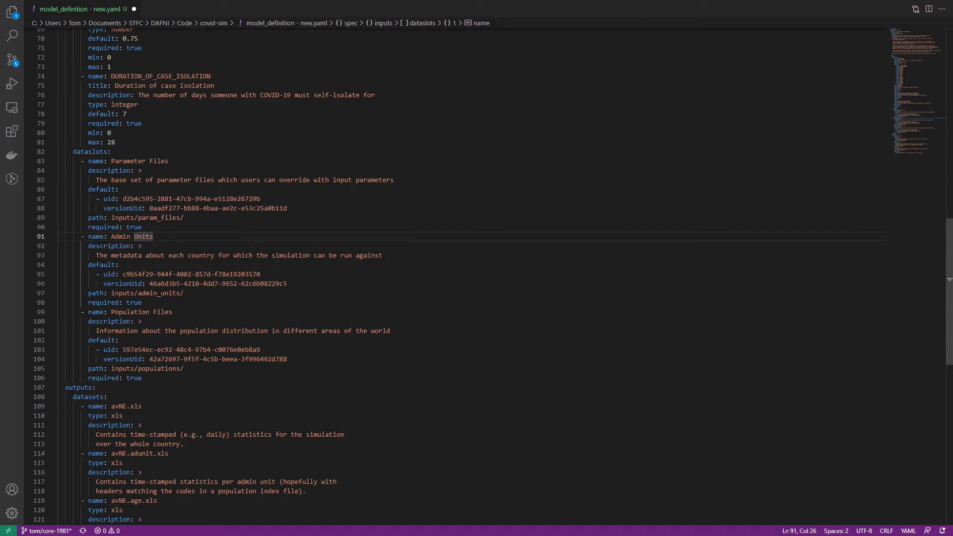
drag(149, 208, 103, 199)
key(BackSpace)
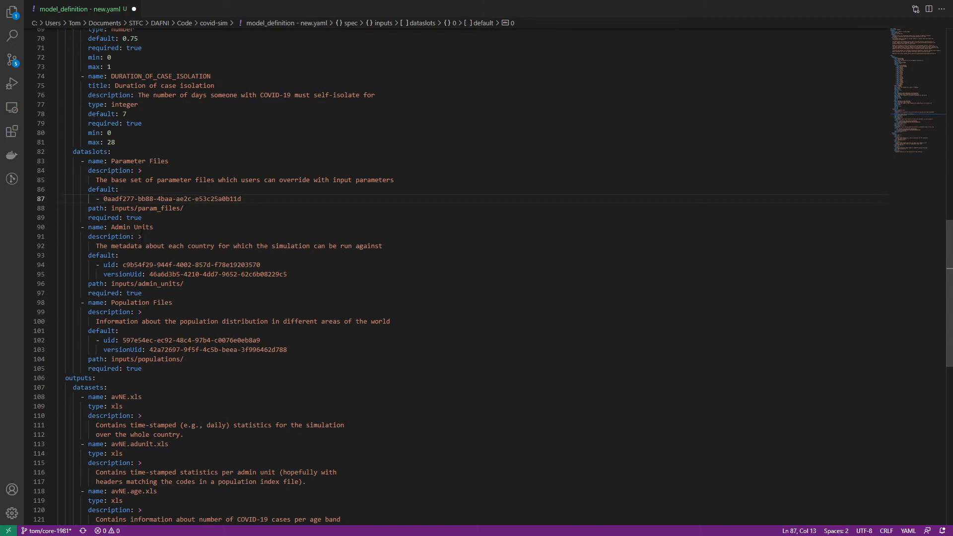
drag(241, 199, 103, 198)
Reduce the Admin Units and Population Files default entries to bare version IDs, removing their uid lines and versionUid keys.
click(123, 264)
drag(122, 265, 261, 265)
drag(149, 274, 103, 265)
key(BackSpace)
drag(149, 340, 104, 330)
key(BackSpace)
Duplicate the version ID entry in the Admin Units dataslot's default list.
drag(243, 265, 96, 265)
key(ctrl+c)
key(End)
key(Return)
key(ctrl+v)
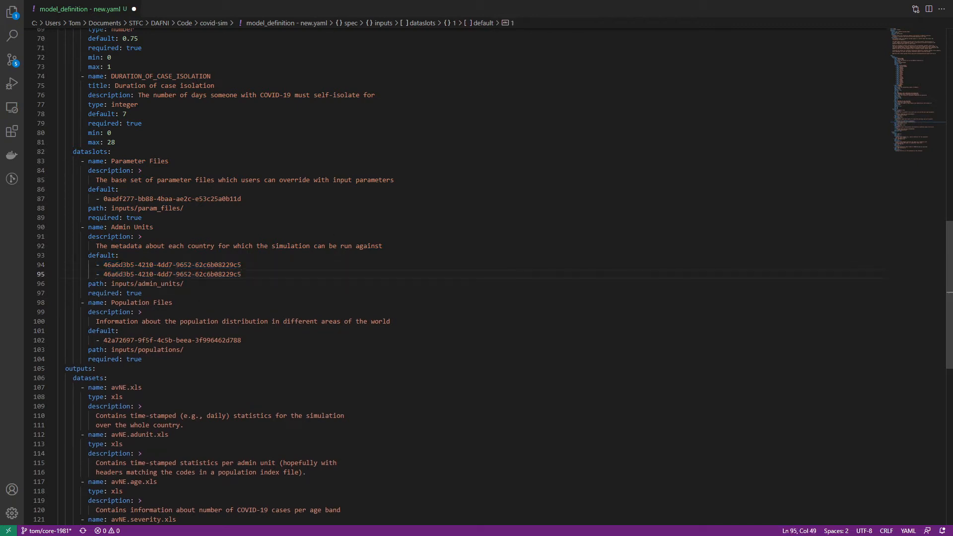
drag(242, 274, 88, 256)
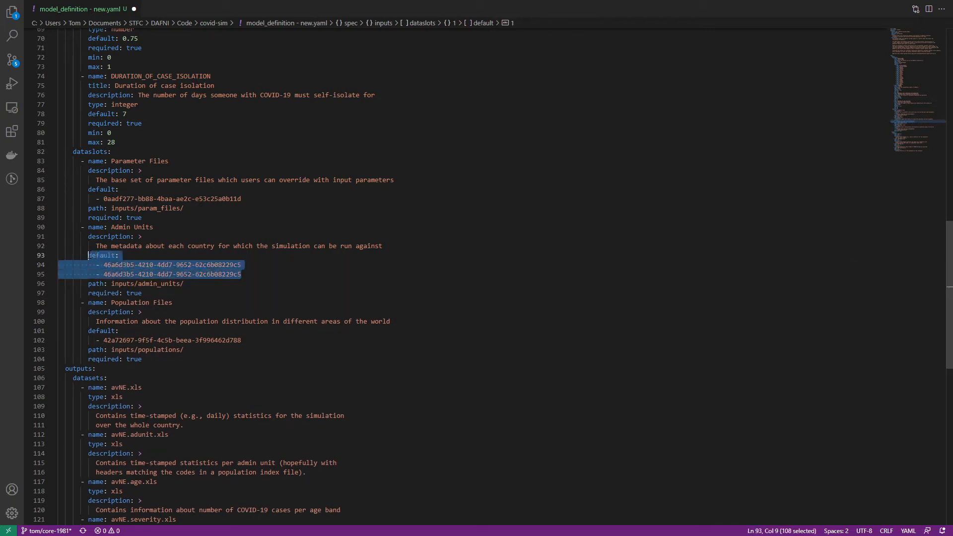
click(112, 285)
Delete the duplicate version ID from the Admin Units default list and save the model definition file.
drag(254, 276, 26, 273)
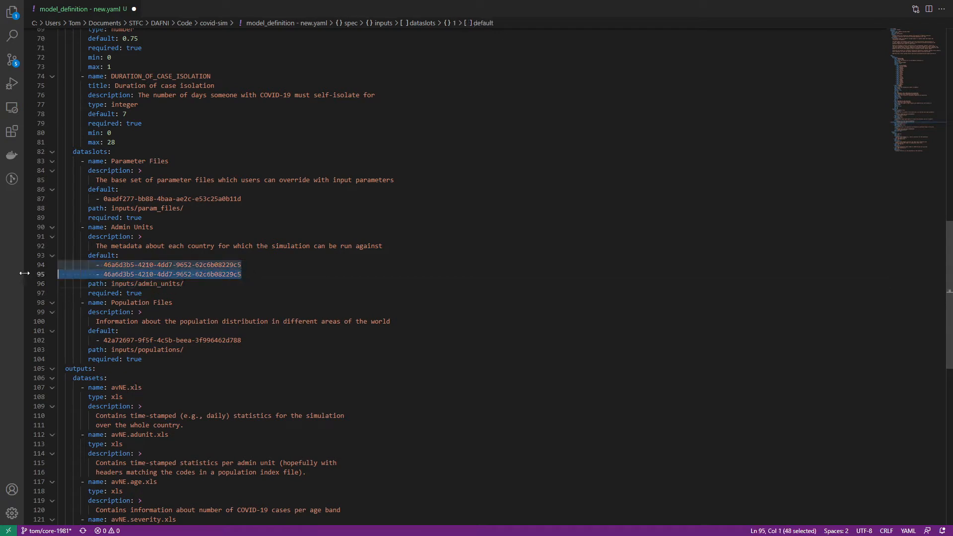
key(BackSpace)
key(BackSpace)
click(294, 312)
key(ctrl+s)
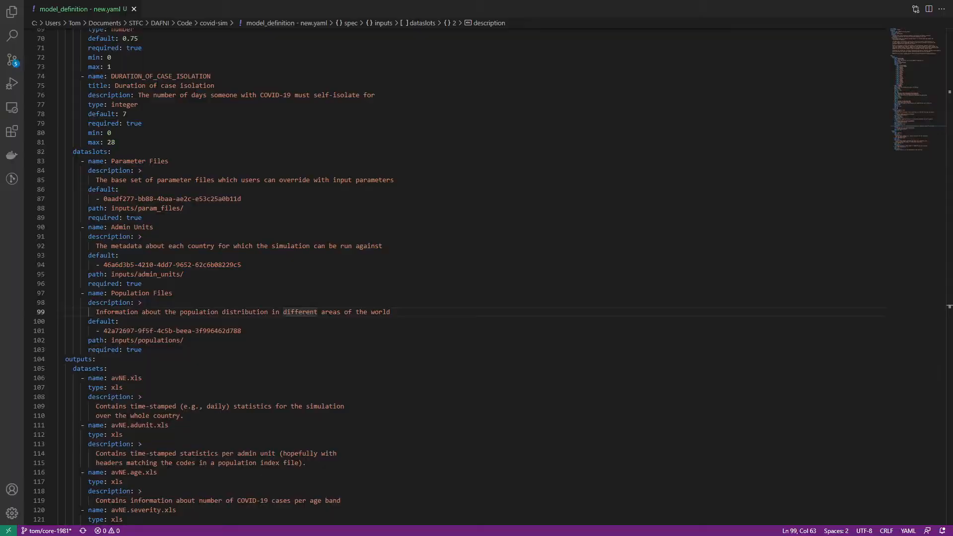
Switch to DAFNI's Add Model page and remove both files from the upload list.
key(alt+Tab)
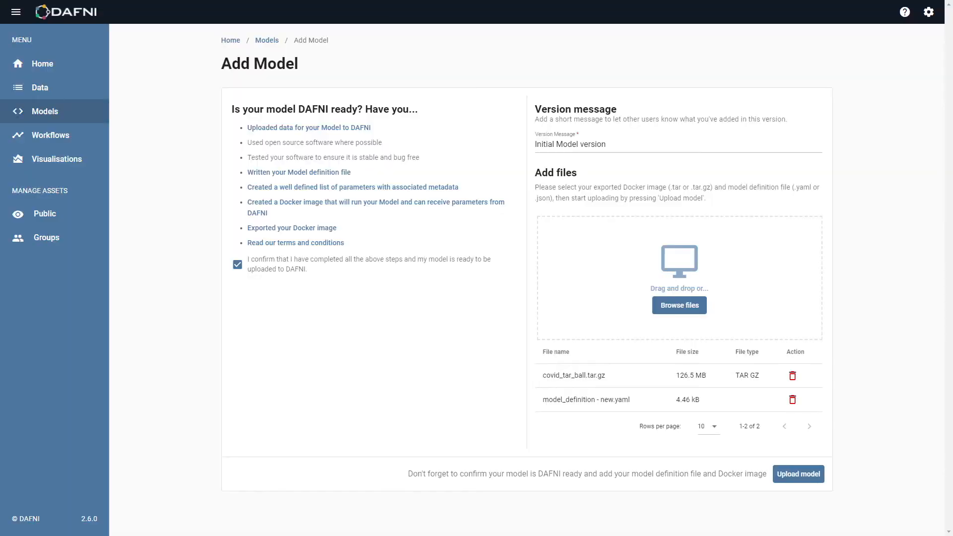
click(792, 376)
click(793, 375)
Add covid_tar_ball.tar.gz and model_definition - new.yaml from the covid-sim folder and upload the model.
click(683, 309)
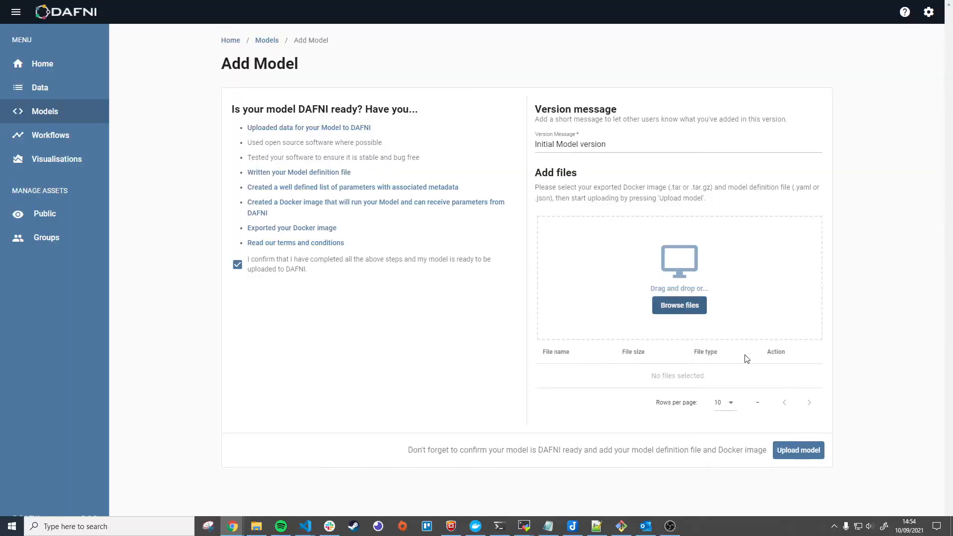
click(158, 105)
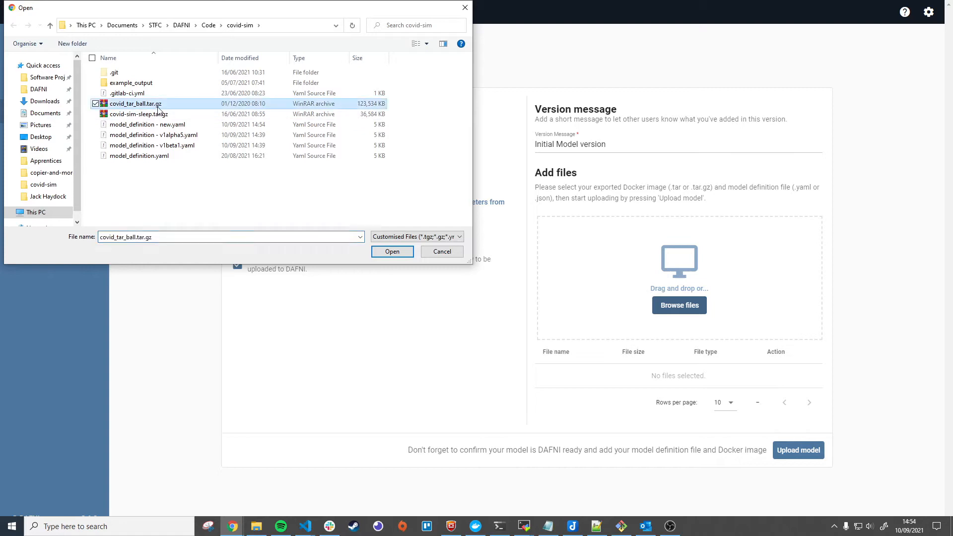
ctrl+click(178, 124)
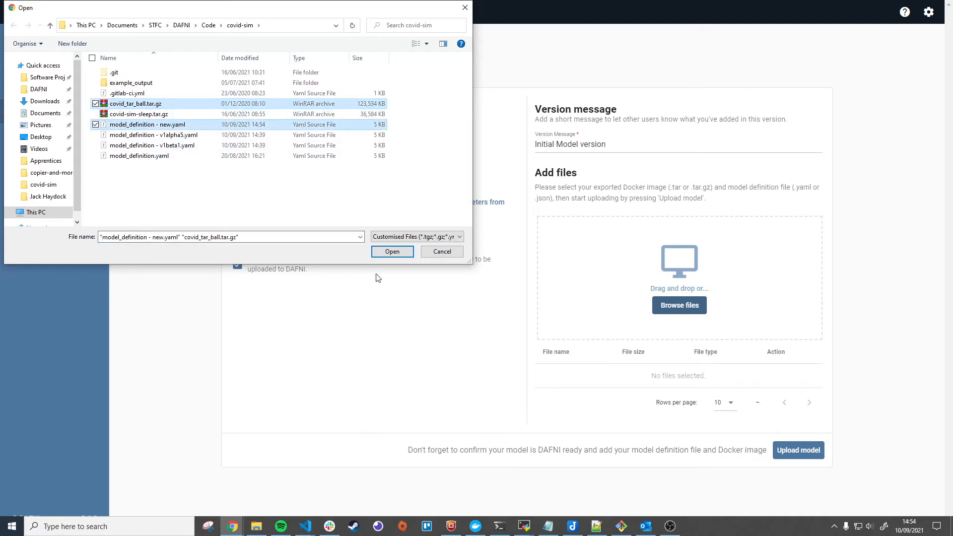
click(391, 252)
click(813, 476)
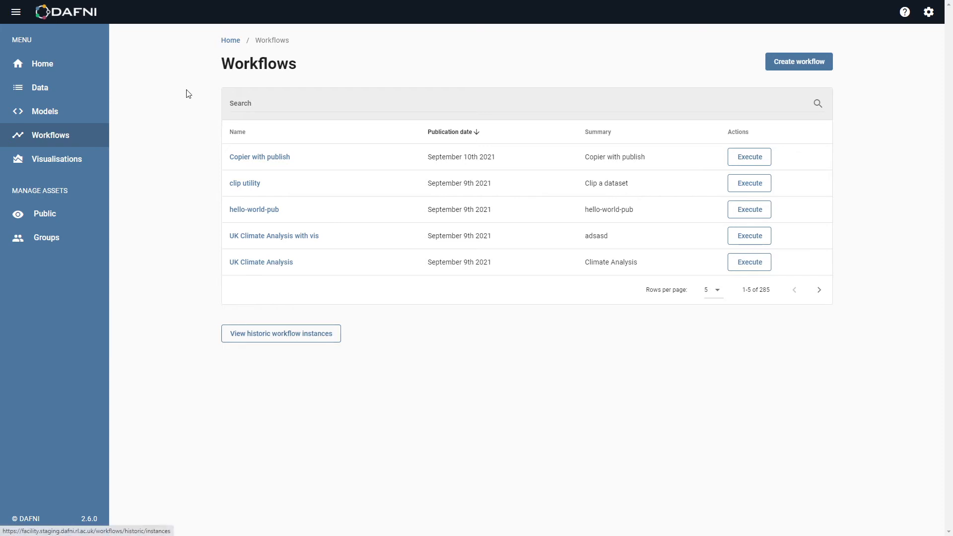
Open the historic clim-test-2 workflow instance submitted at 11:26 17/08/21 and examine the clim-test-vis step's details and dataset metadata.
click(308, 340)
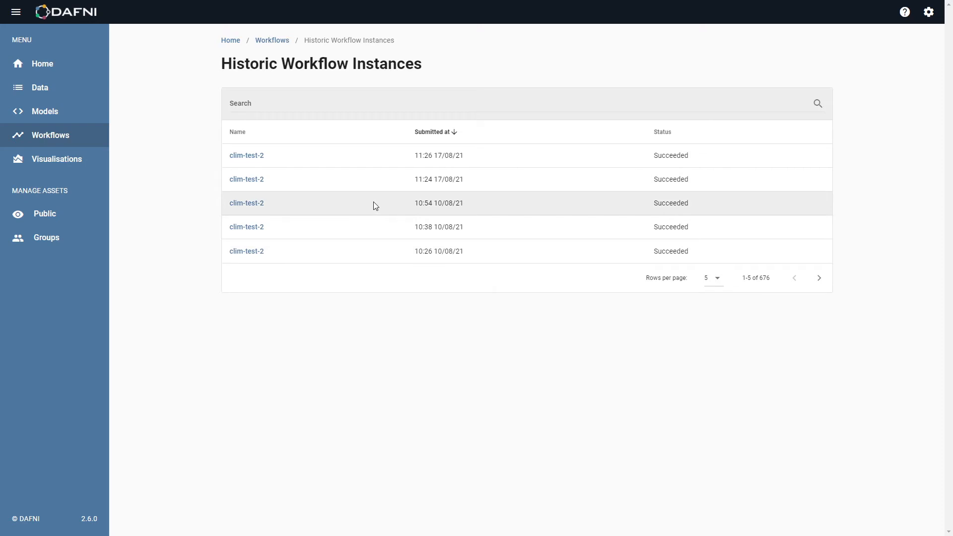
click(250, 160)
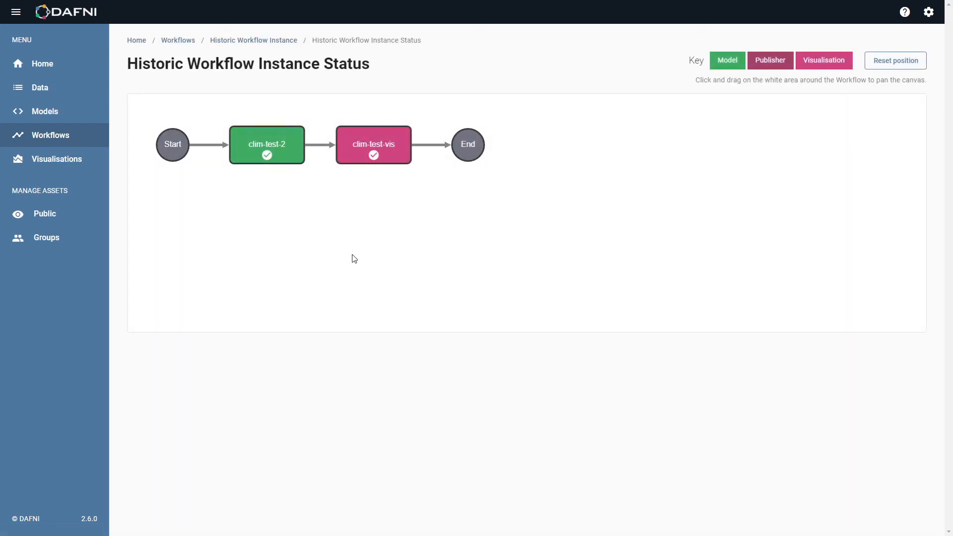
click(396, 159)
scroll(397, 387, down, 7)
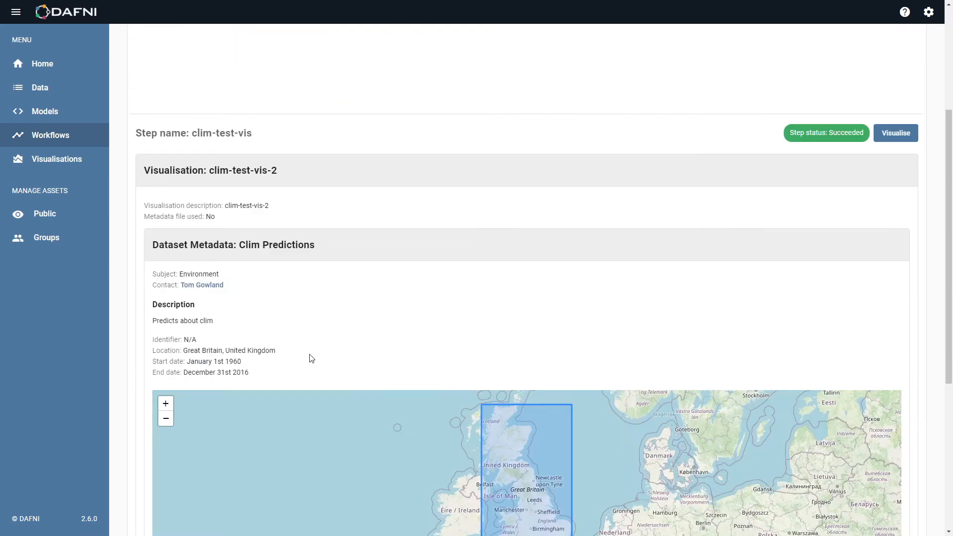
Leave the historic instance status and start creating a new workflow from the Workflows list.
scroll(153, 325, up, 2)
scroll(135, 284, up, 10)
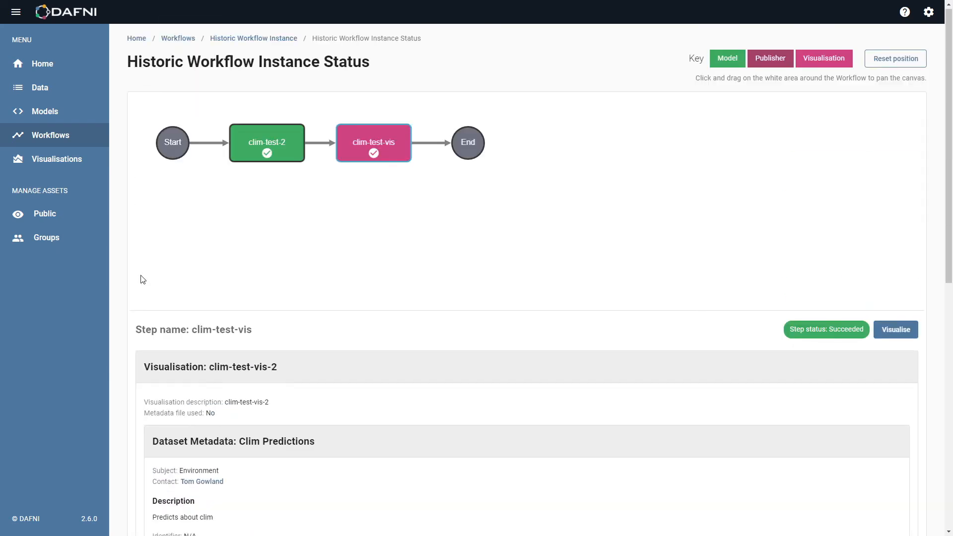
click(185, 39)
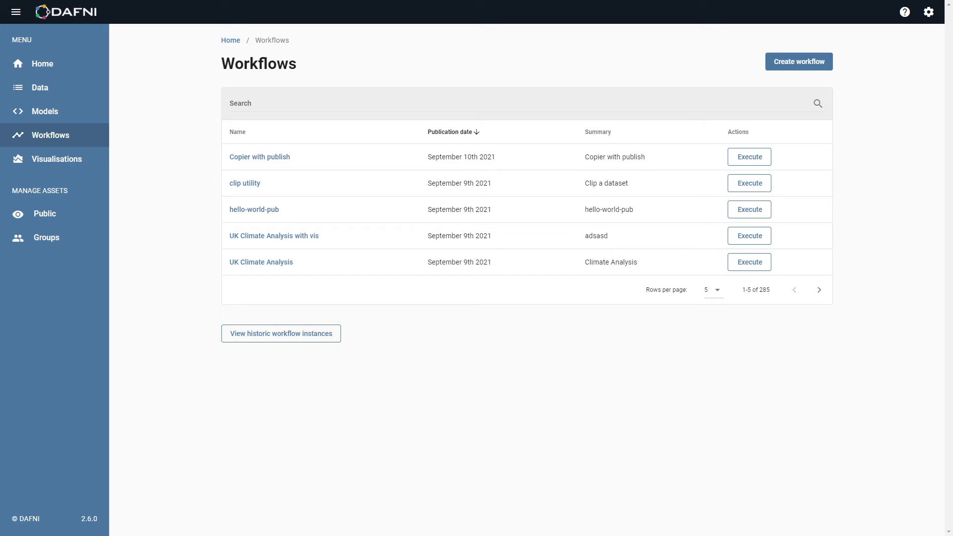
click(800, 62)
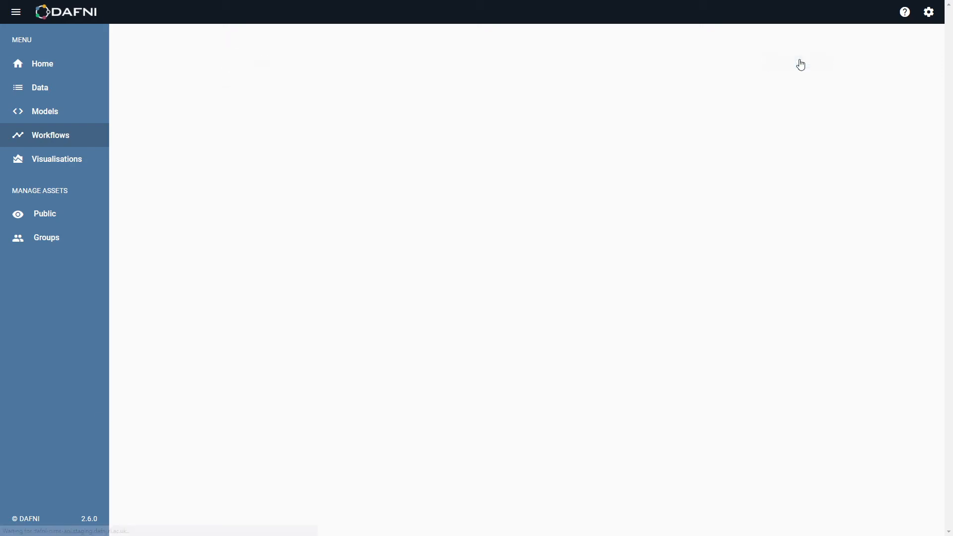
Fill in the workflow metadata, using copier-vis for the name, summary, description and publisher, and continue to the workflow steps.
click(266, 169)
key(ctrl+v)
click(293, 209)
key(ctrl+v)
click(312, 238)
key(ctrl+v)
click(679, 171)
key(ctrl+v)
click(679, 219)
key(ctrl+v)
click(910, 381)
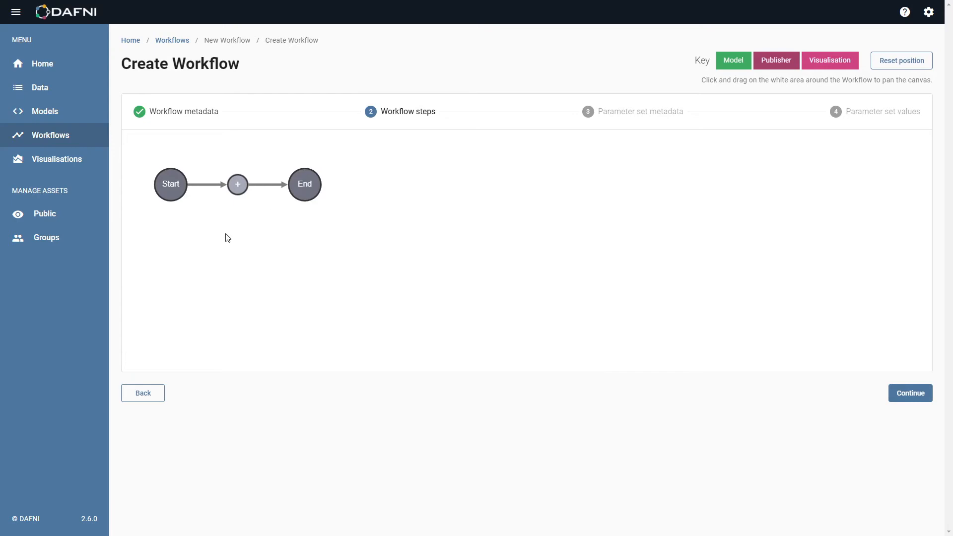
Add a Model step named copier-vis between Start and End, using the Fibonacci model.
click(239, 185)
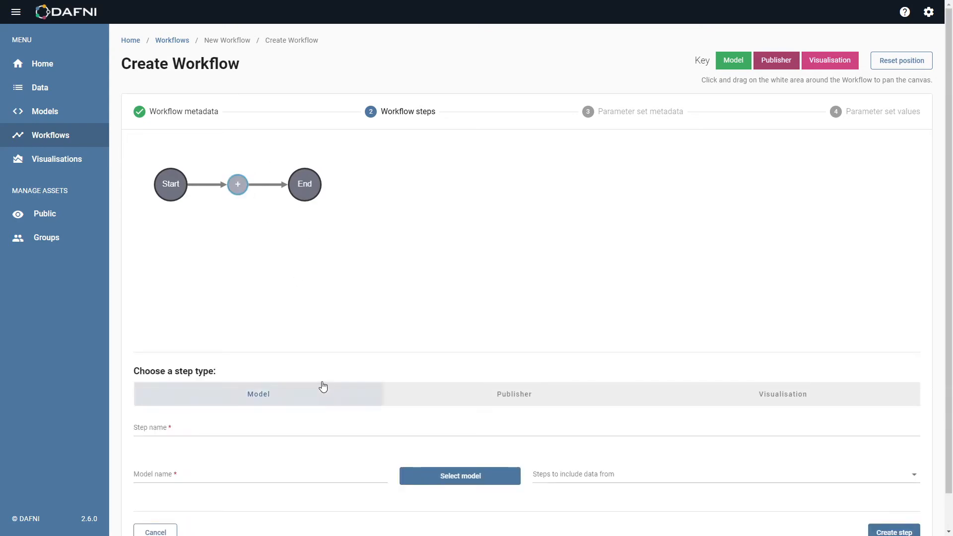
scroll(286, 308, down, 1)
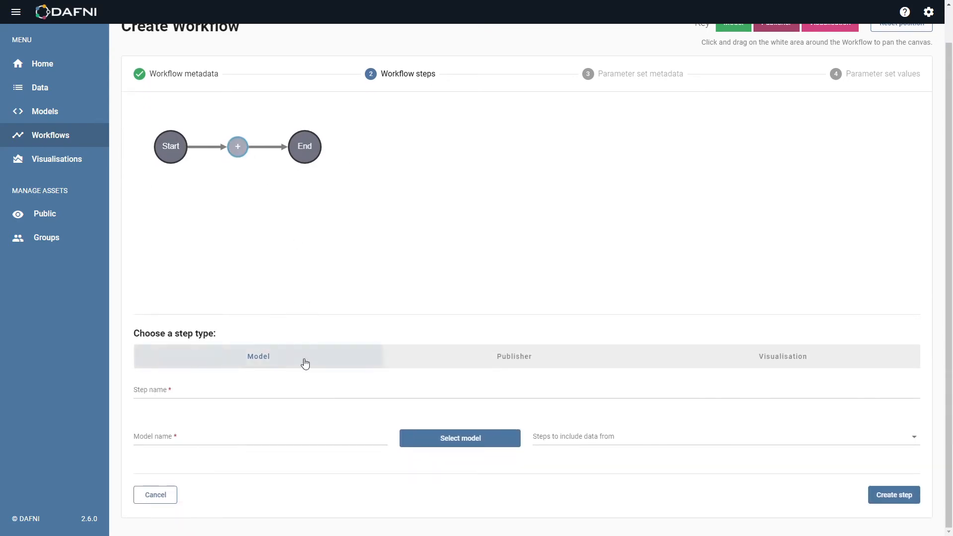
click(238, 402)
text(copier-vis)
click(445, 446)
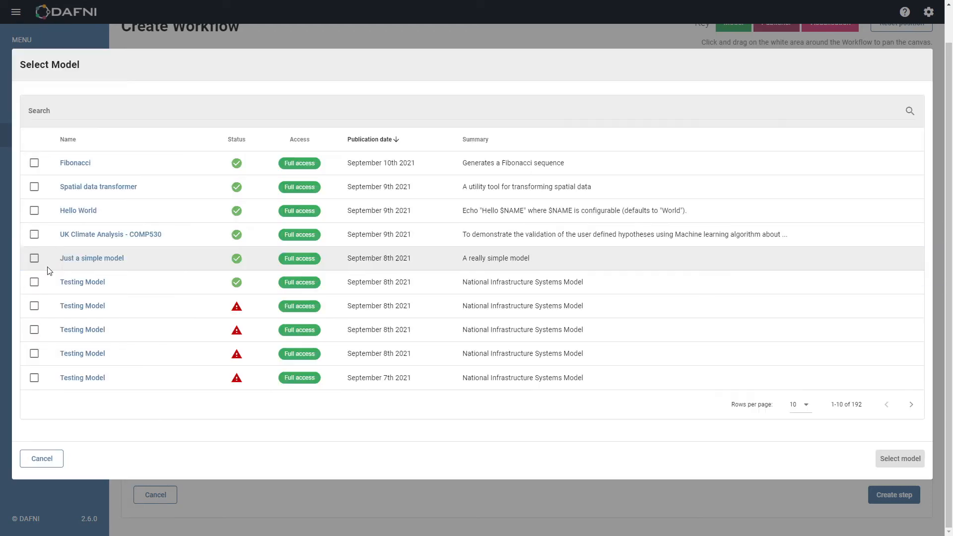
click(34, 163)
click(900, 458)
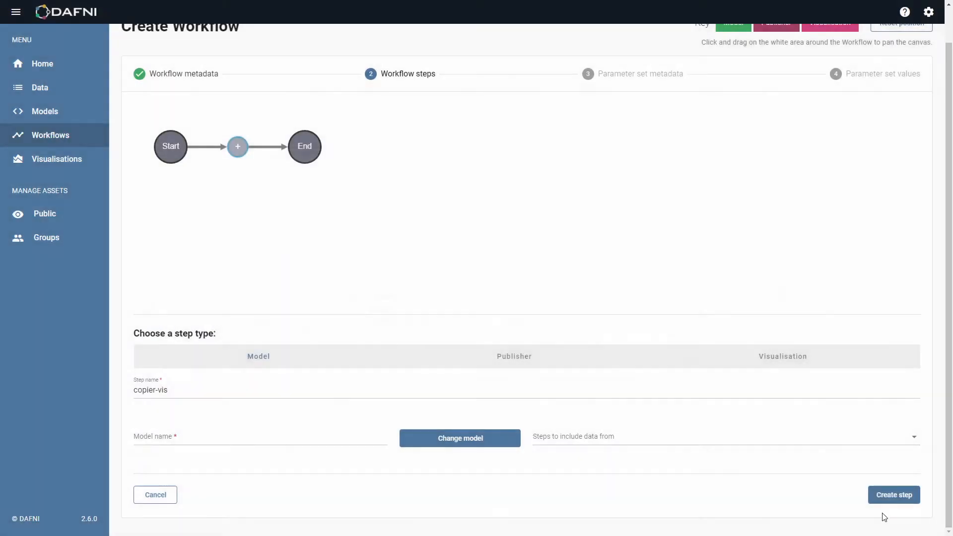
click(896, 497)
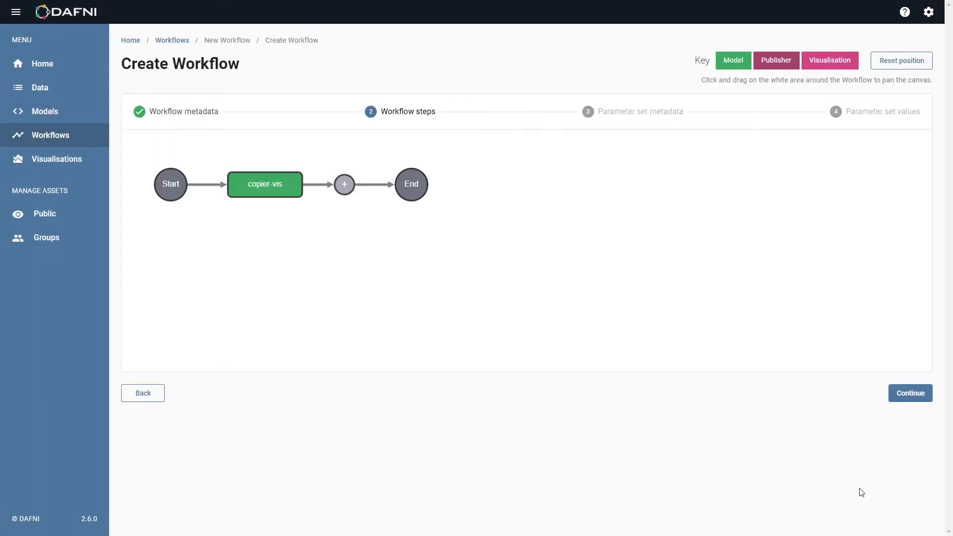
Add a Visualisation step named vis-step after copier-vis and continue to the parameter set metadata.
click(343, 188)
click(775, 394)
scroll(625, 388, down, 5)
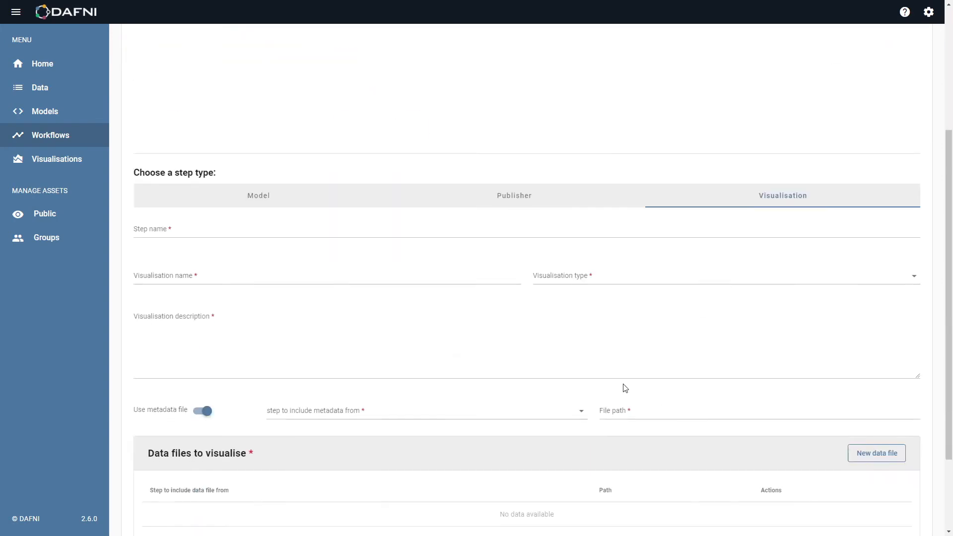
click(265, 232)
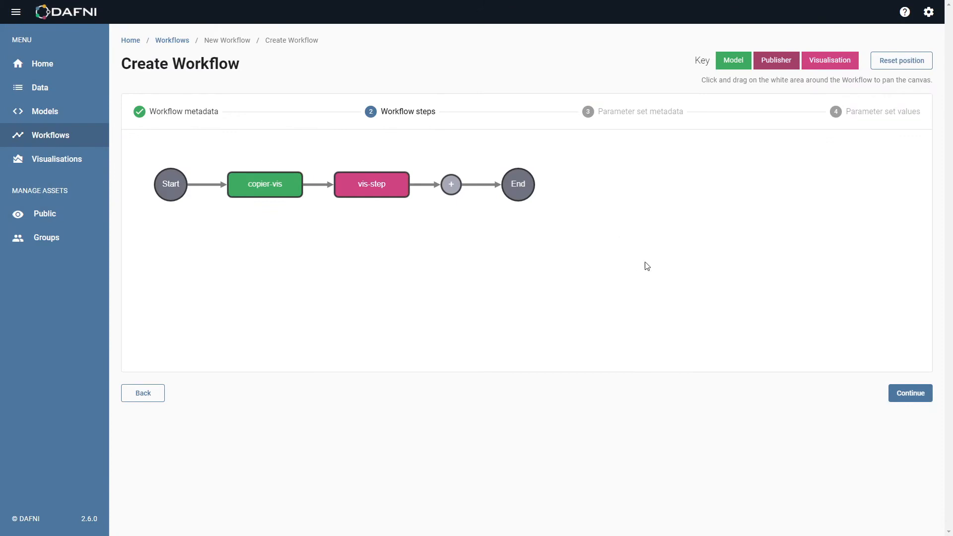
click(919, 396)
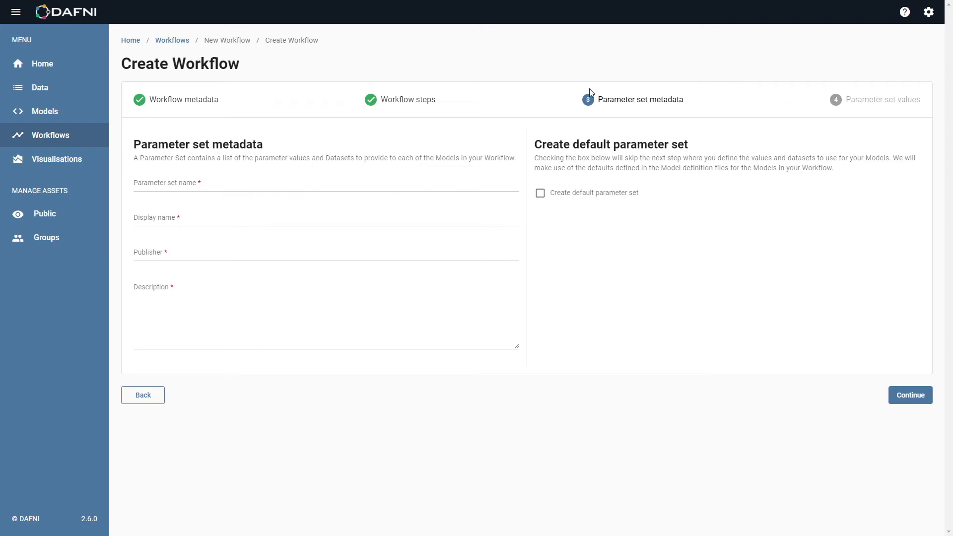
Enter copier-param as parameter set name, display name and description, fill in the publisher's name, and continue without the default parameter set.
click(247, 181)
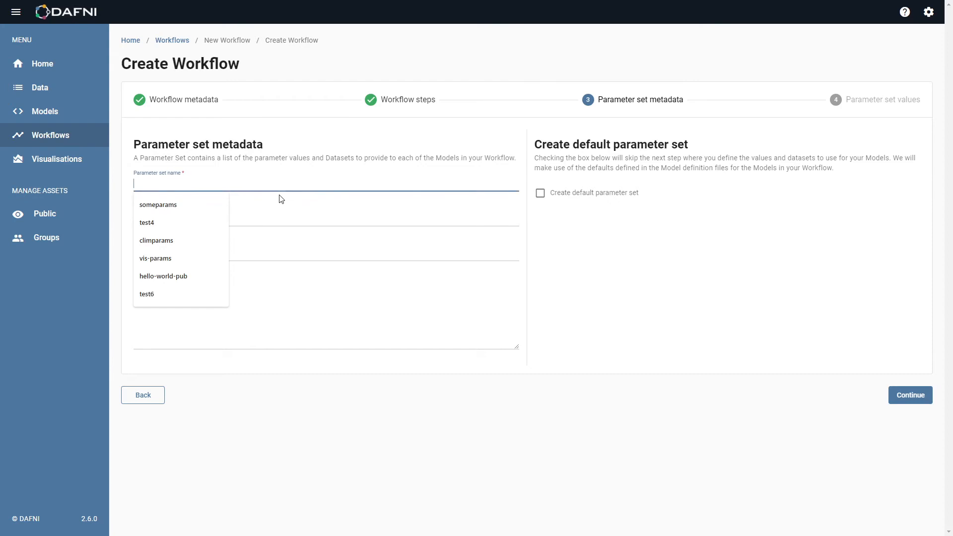
text(copier-param)
key(ctrl+a)
key(ctrl+c)
click(254, 216)
key(ctrl+v)
click(254, 253)
text(Tom)
click(298, 296)
key(ctrl+v)
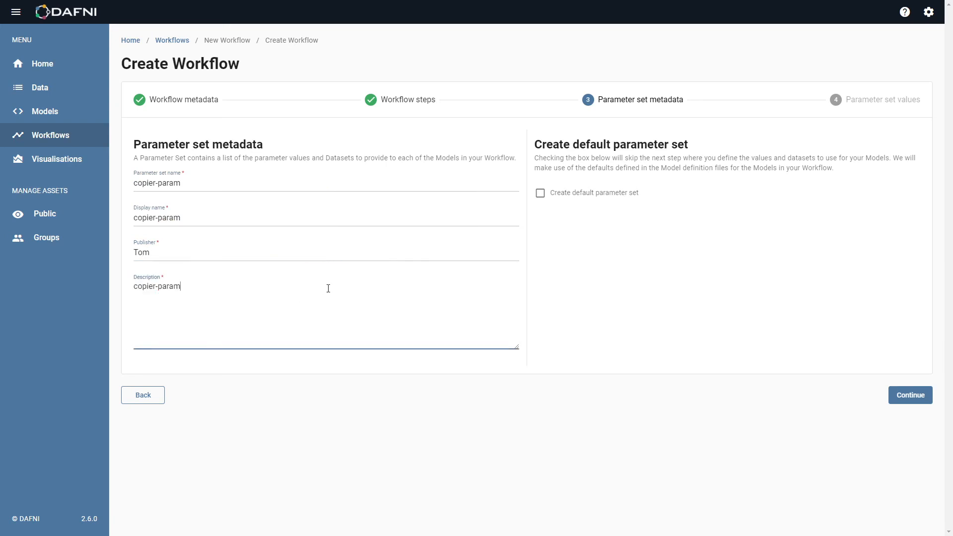
click(609, 194)
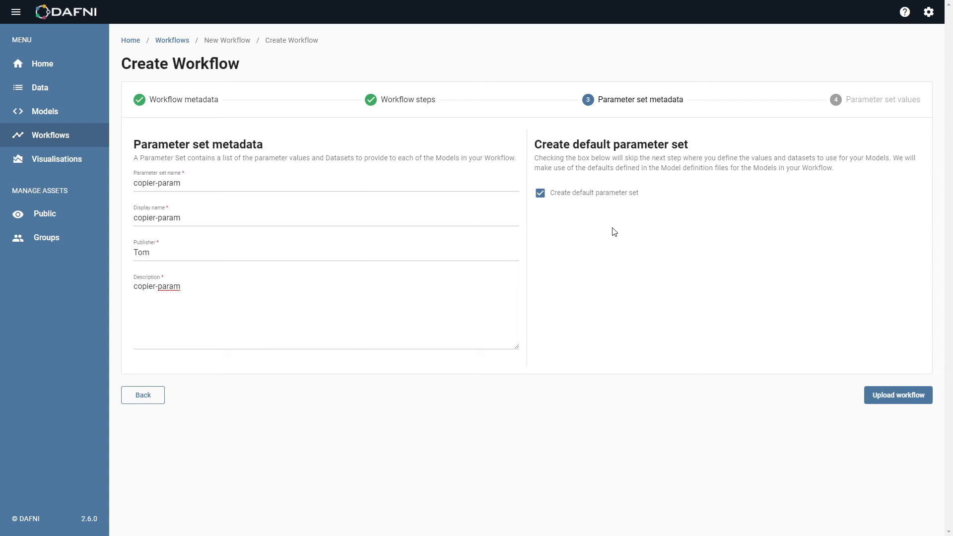
click(597, 197)
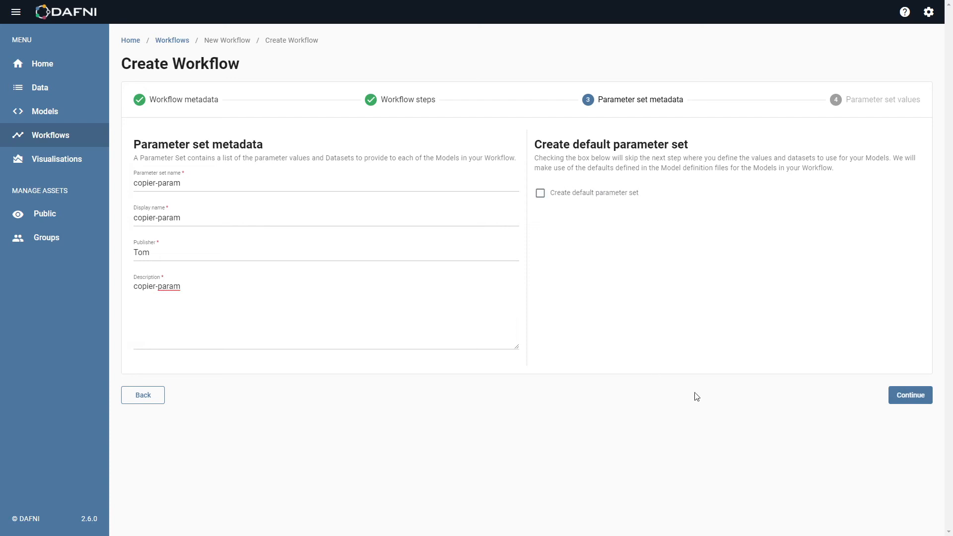
click(911, 396)
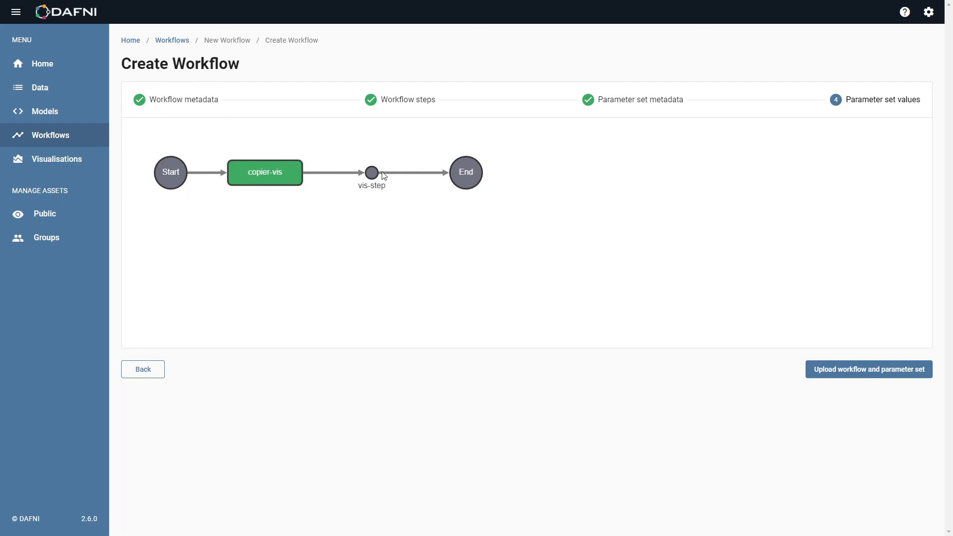
Set the copier-vis step's Sequence length to 40 with Copy datasets enabled, and upload the workflow and parameter set.
click(269, 179)
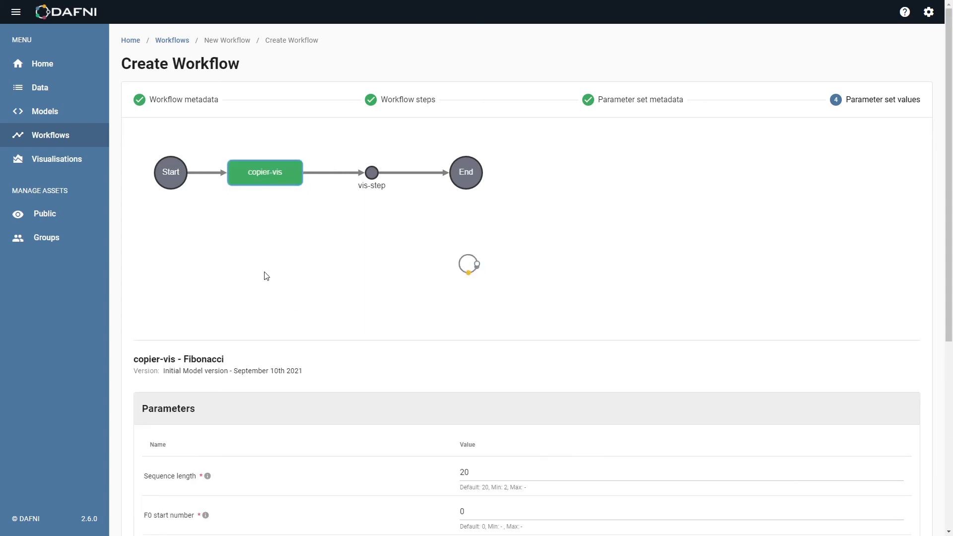
scroll(199, 255, down, 5)
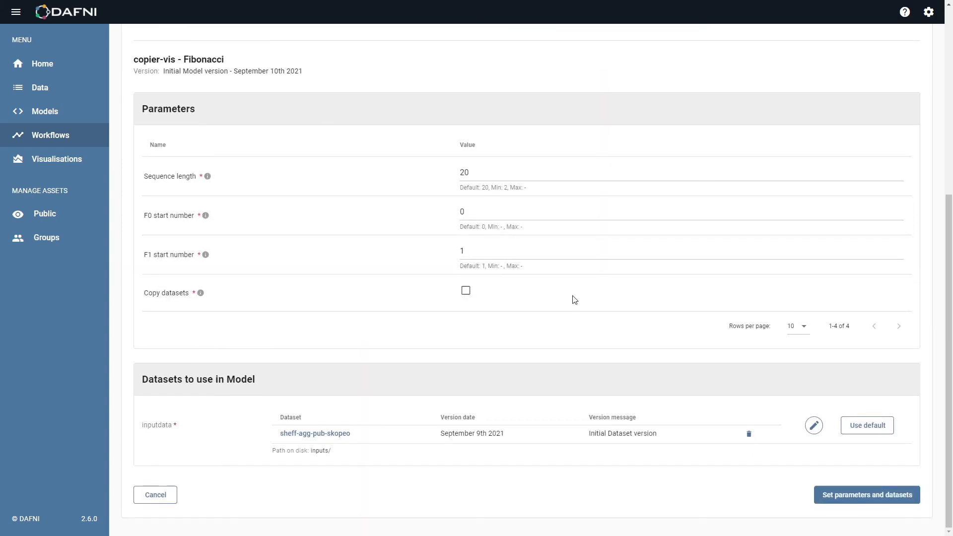
scroll(174, 318, up, 3)
scroll(170, 238, down, 3)
scroll(294, 335, up, 3)
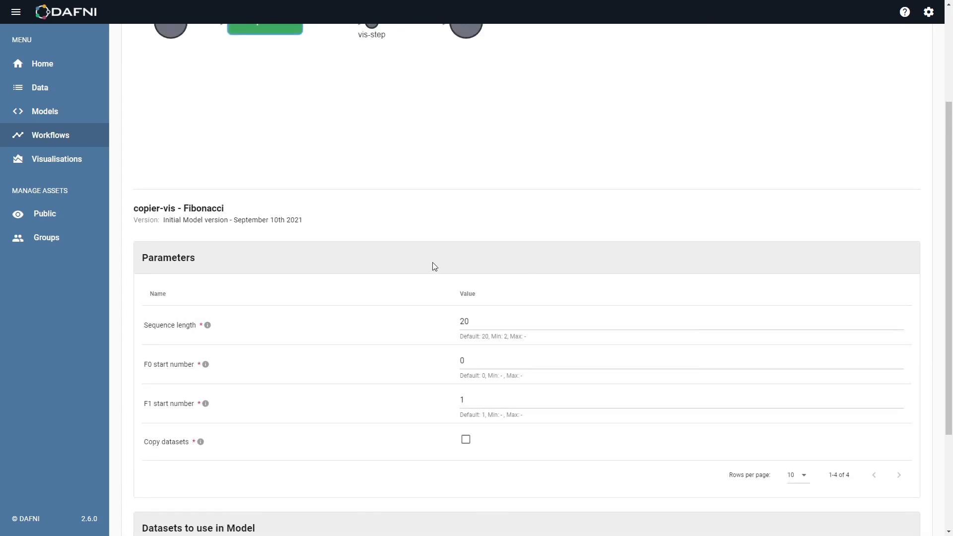
scroll(404, 293, down, 3)
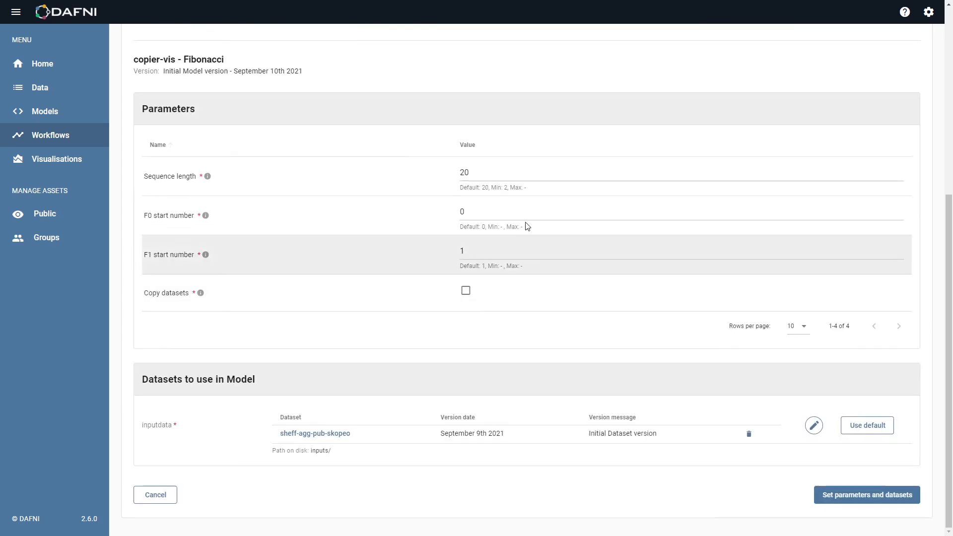
double_click(464, 173)
text(40)
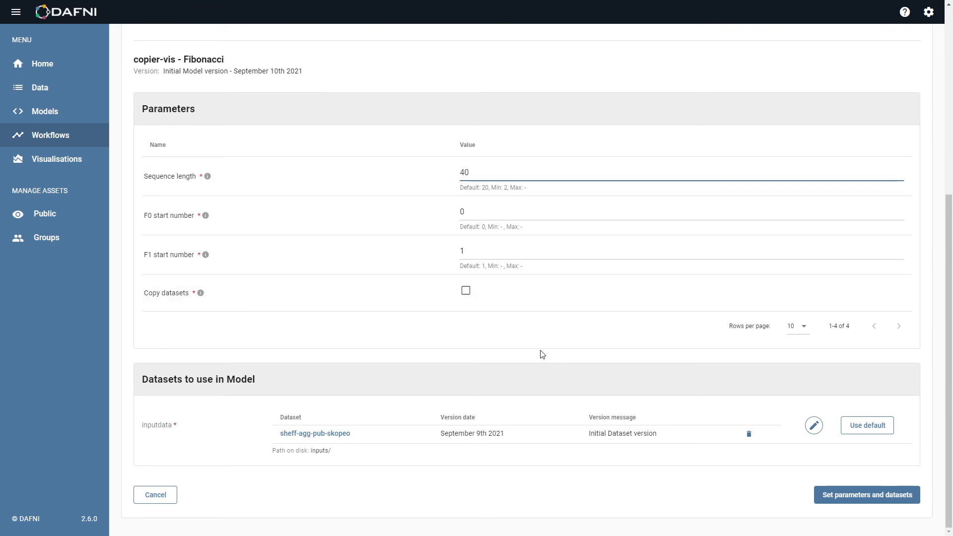
click(465, 293)
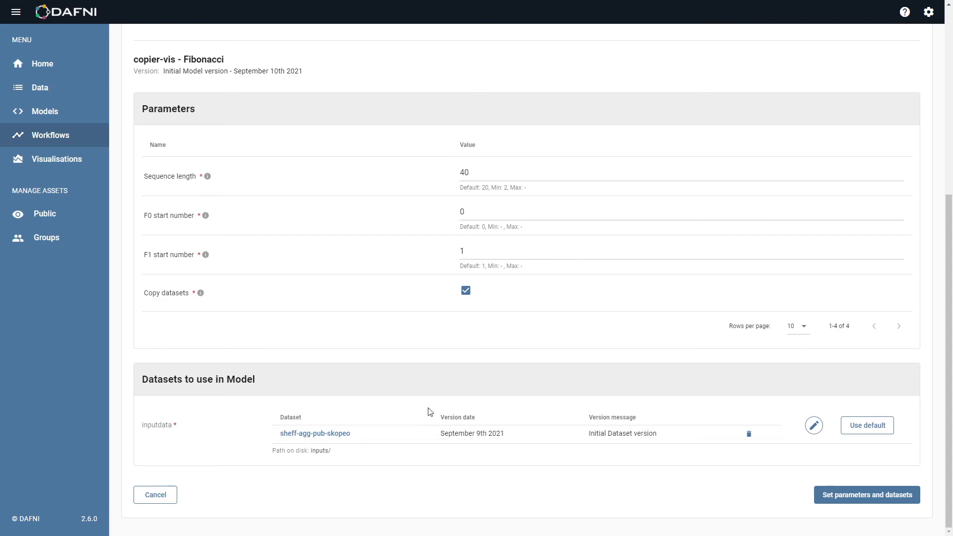
click(844, 496)
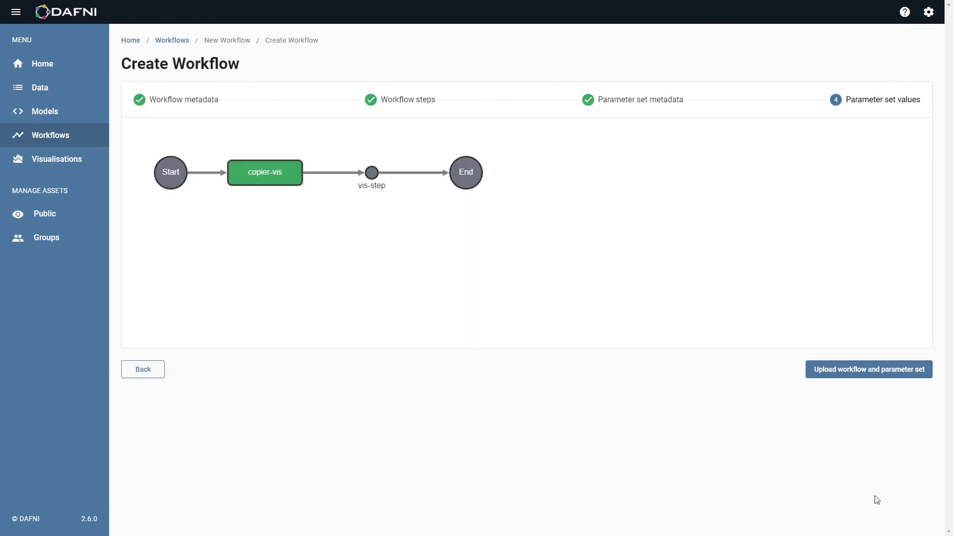
click(872, 370)
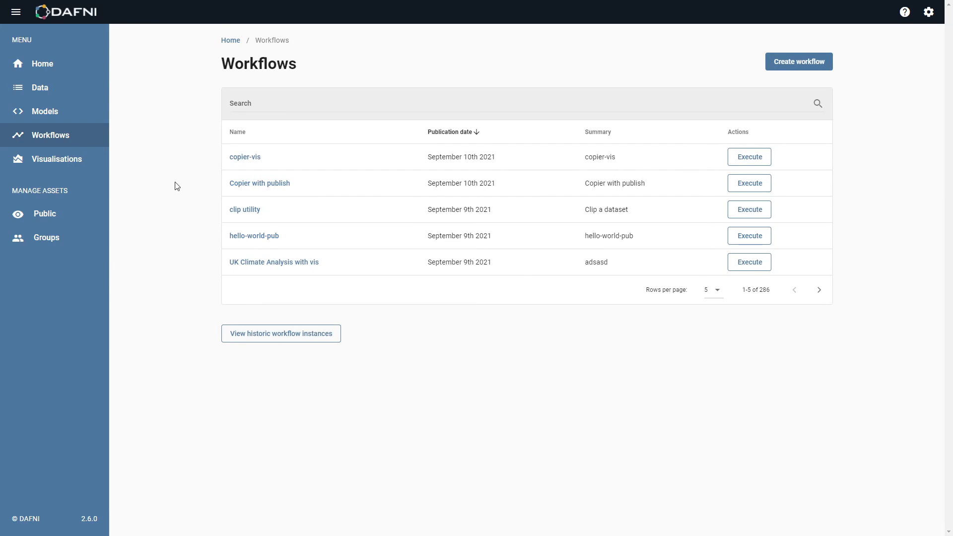
Open the copier-vis workflow, view its version list, and run it with the copier-param parameter set.
click(240, 157)
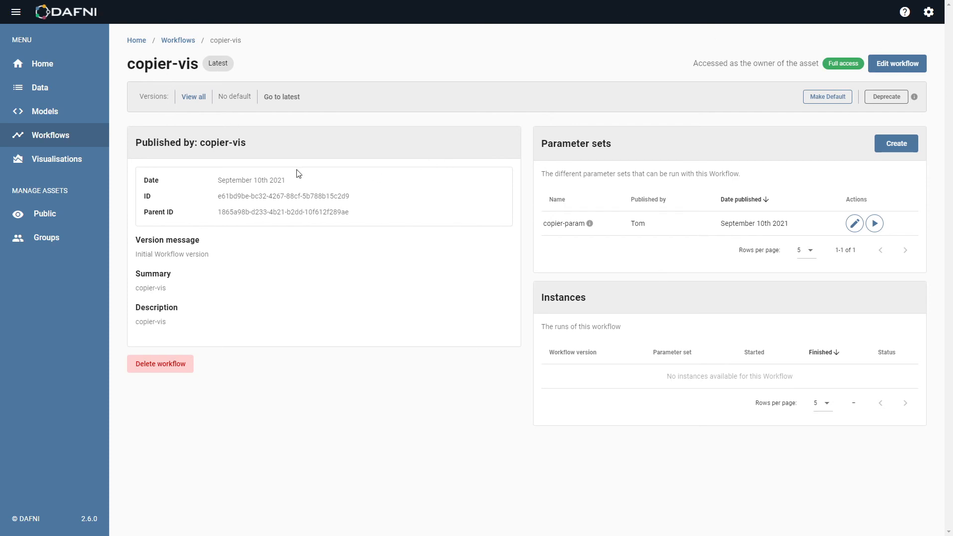
click(203, 102)
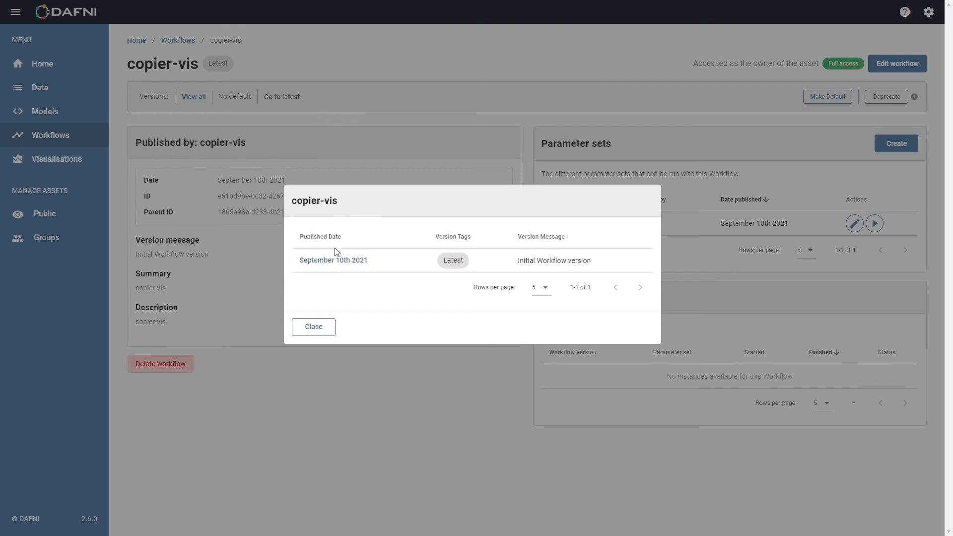
click(314, 327)
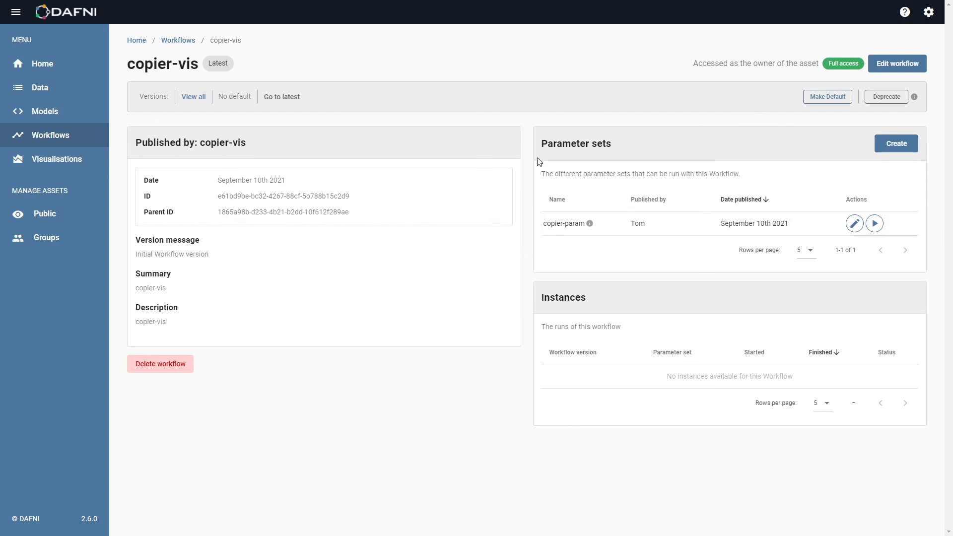
click(875, 224)
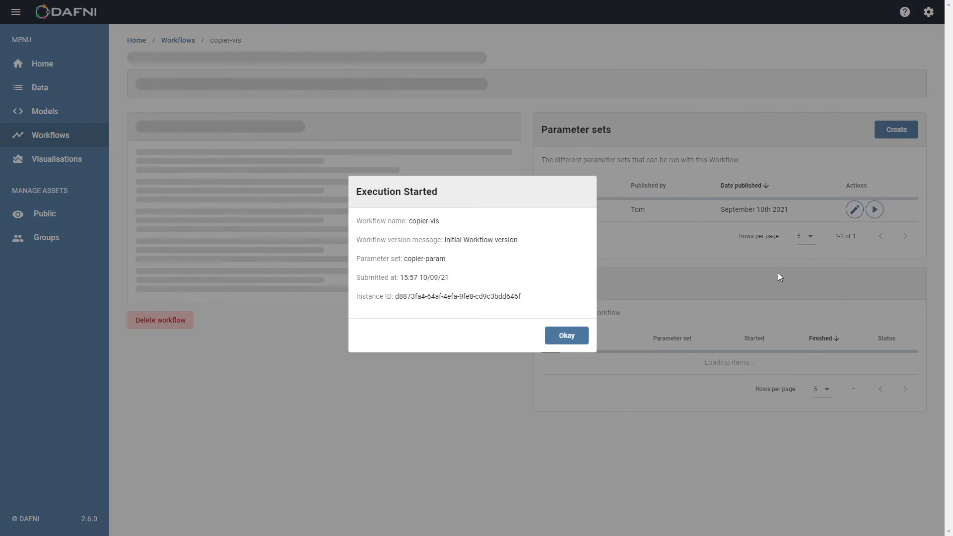
click(575, 338)
Execute copier-vis again directly from the Workflows list, choosing the copier-param parameter set.
click(55, 138)
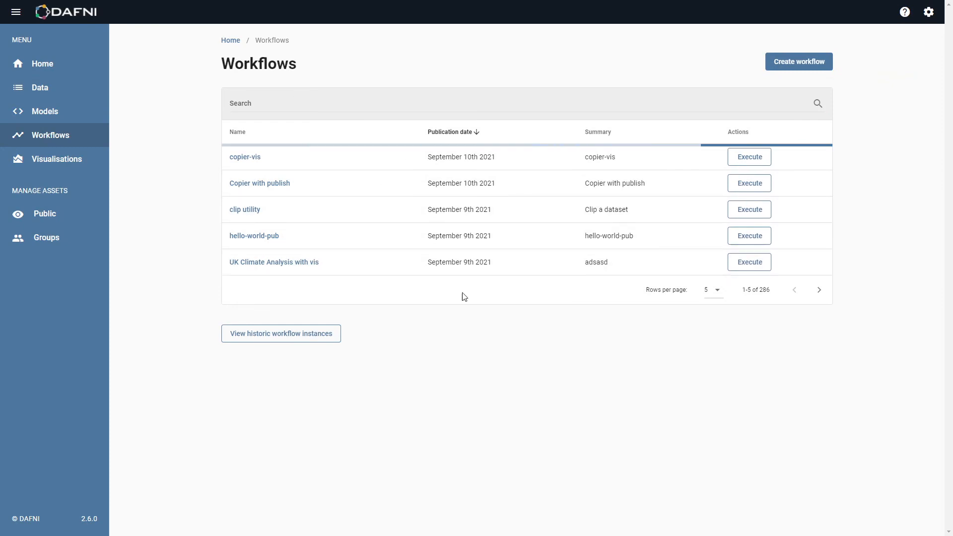
click(751, 158)
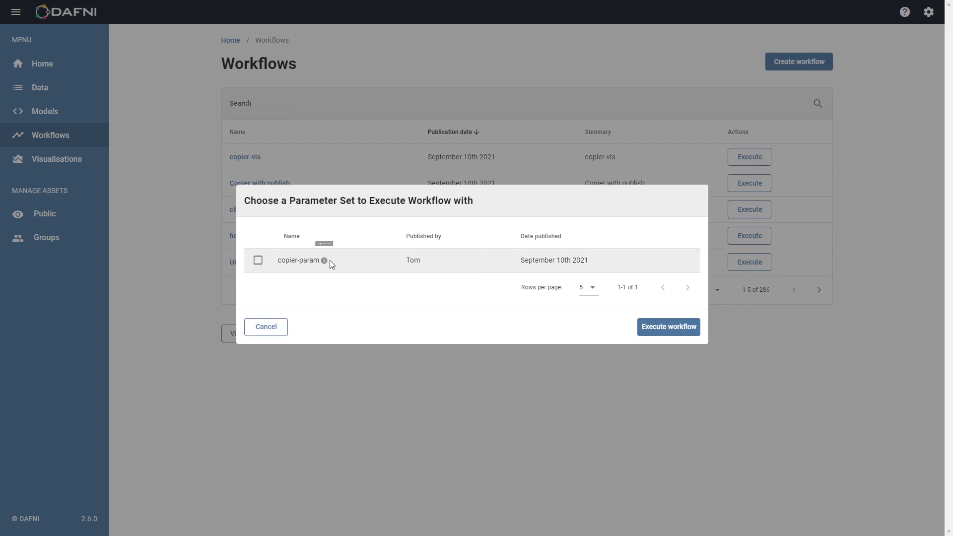
click(258, 261)
click(666, 328)
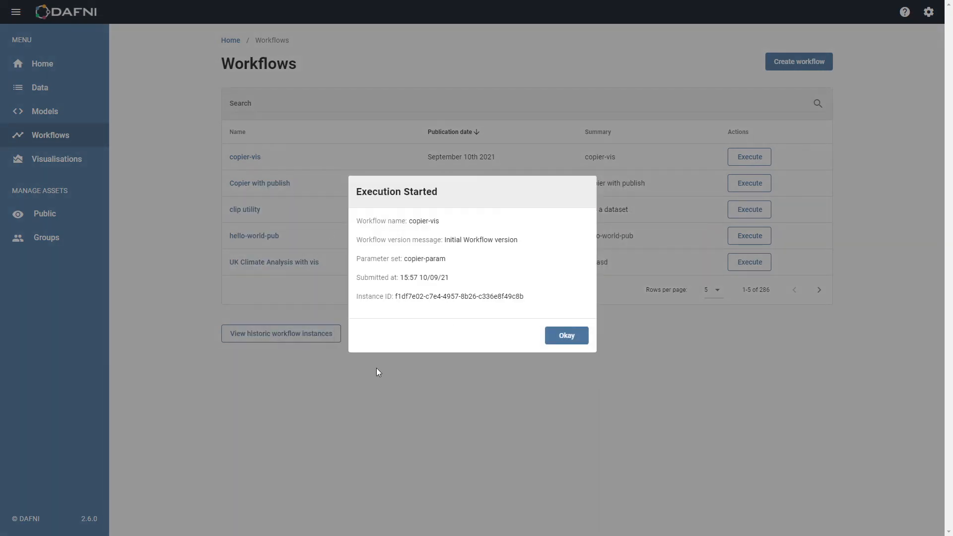
click(583, 338)
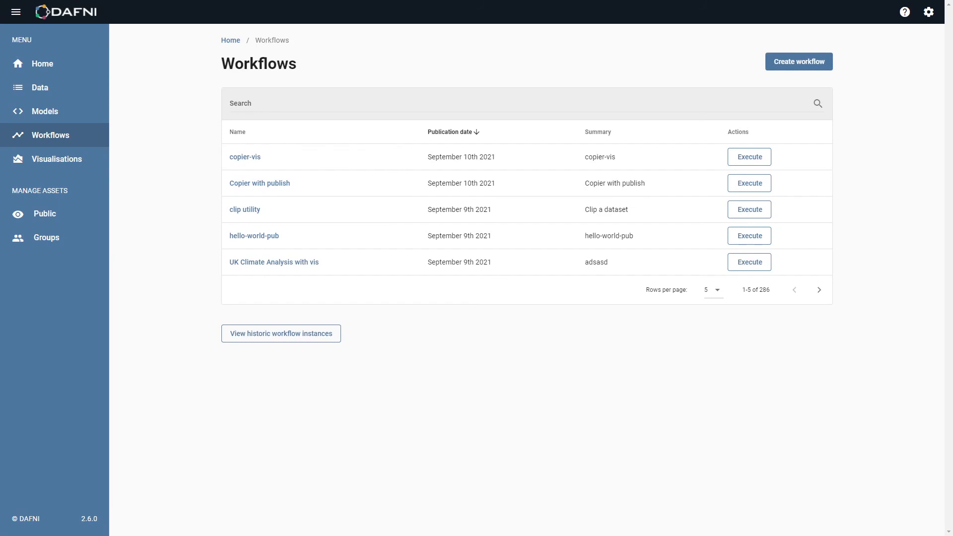
Open the second listed instance of the copier-vis workflow and examine its copier-vis step's details.
click(235, 159)
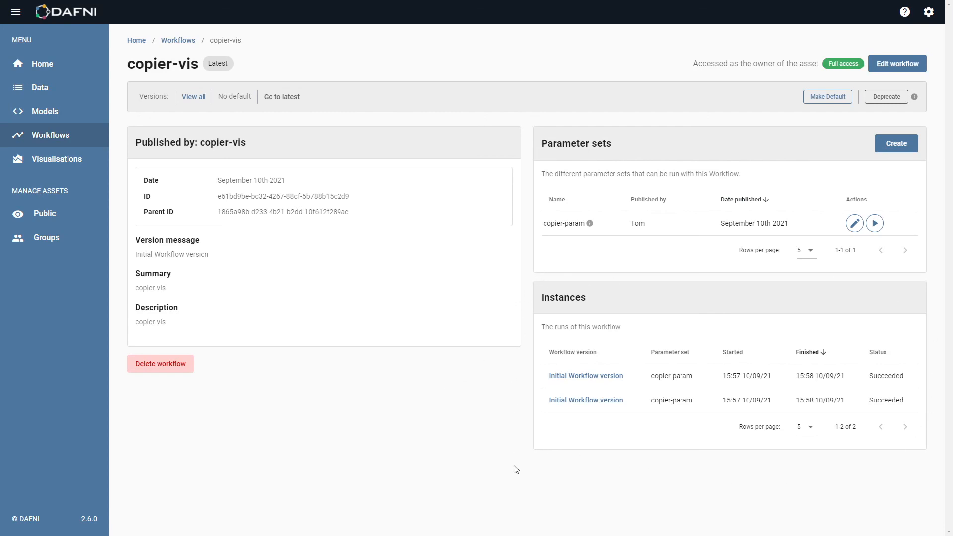
click(571, 400)
click(303, 152)
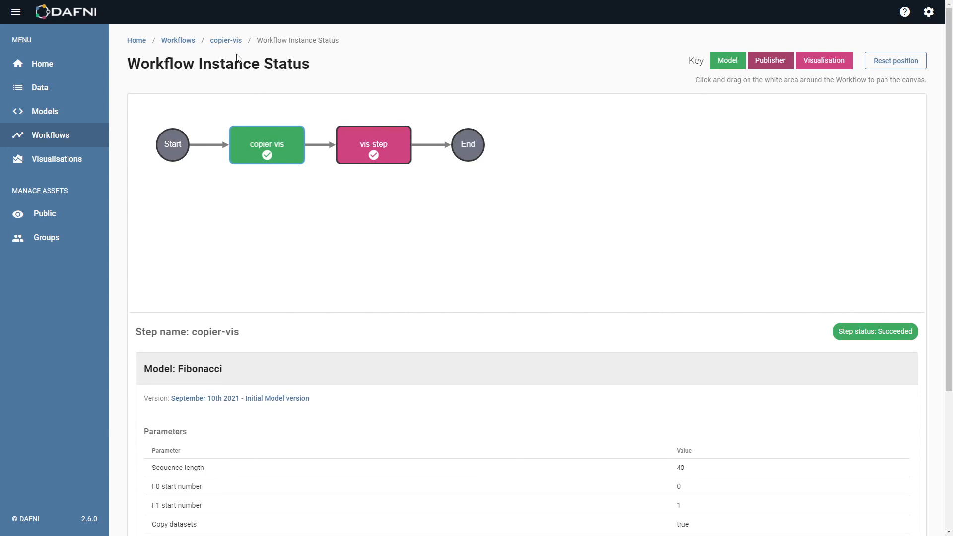
Return from the instance status to the copier-vis workflow's details page.
scroll(440, 322, down, 3)
scroll(283, 305, up, 3)
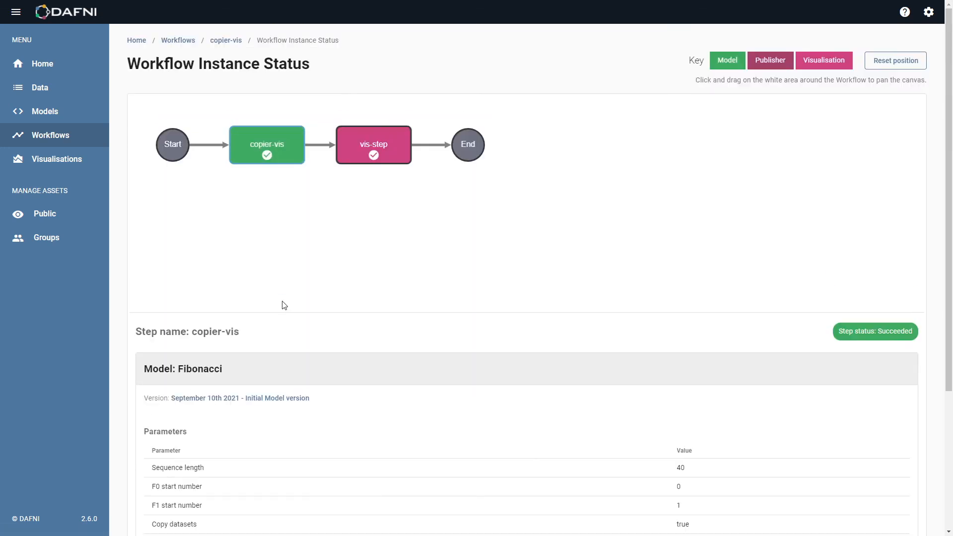
click(226, 40)
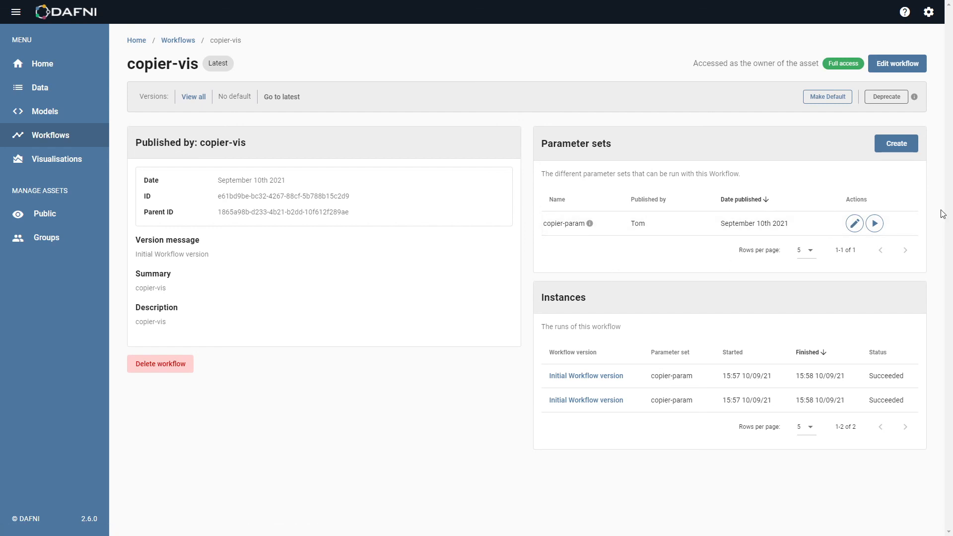
Start a new parameter set with copier-param-length-60 as its name, display name and description, and enter the publisher's name.
click(900, 144)
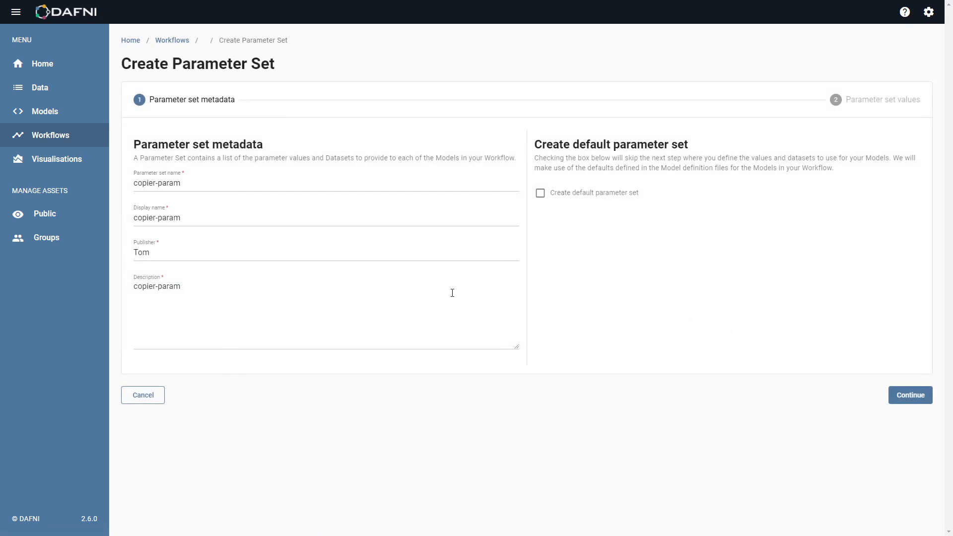
click(202, 185)
click(214, 206)
click(266, 216)
text(copier-param-length-60)
click(255, 251)
text(copier-param-length-60)
key(ctrl+a)
key(BackSpace)
text(Tom)
key(Tab)
text(copier-param-length-60)
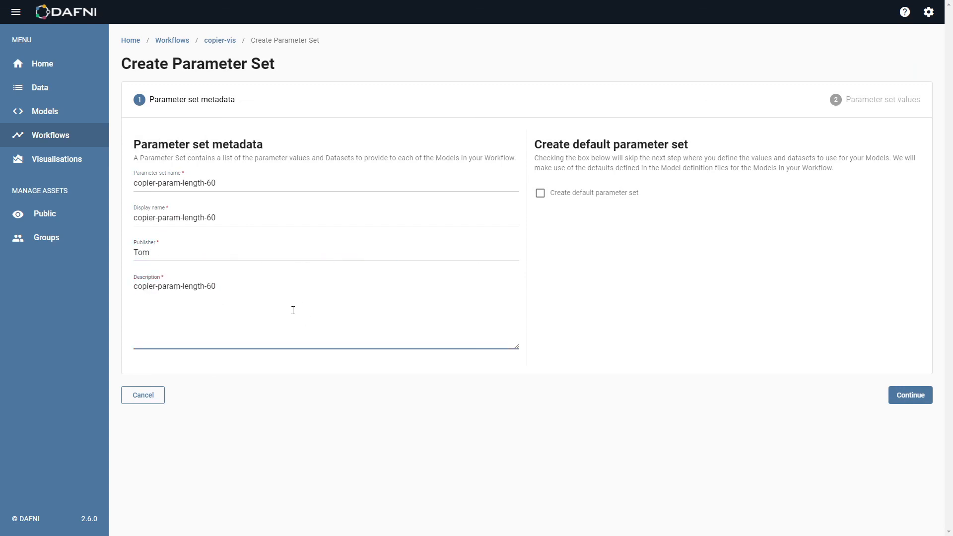
drag(231, 180, 182, 179)
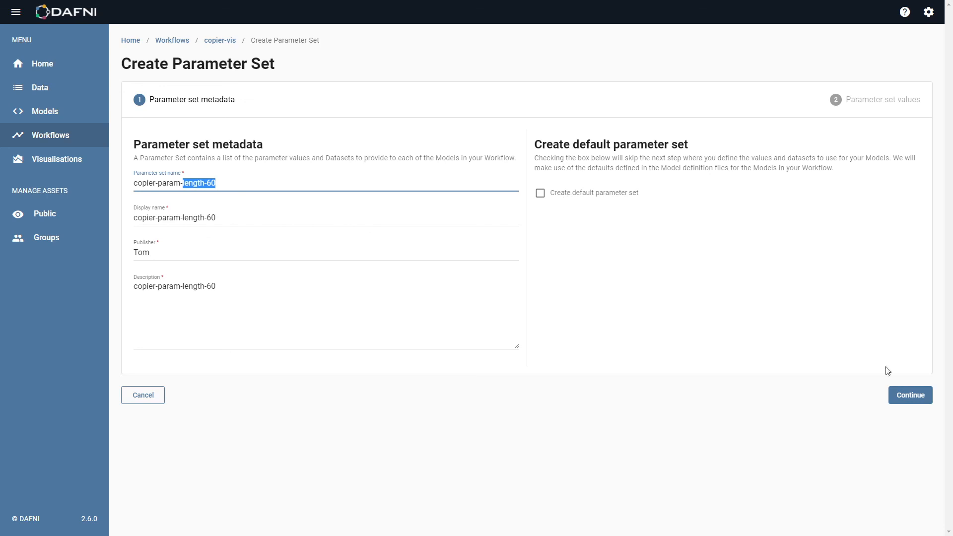
click(916, 396)
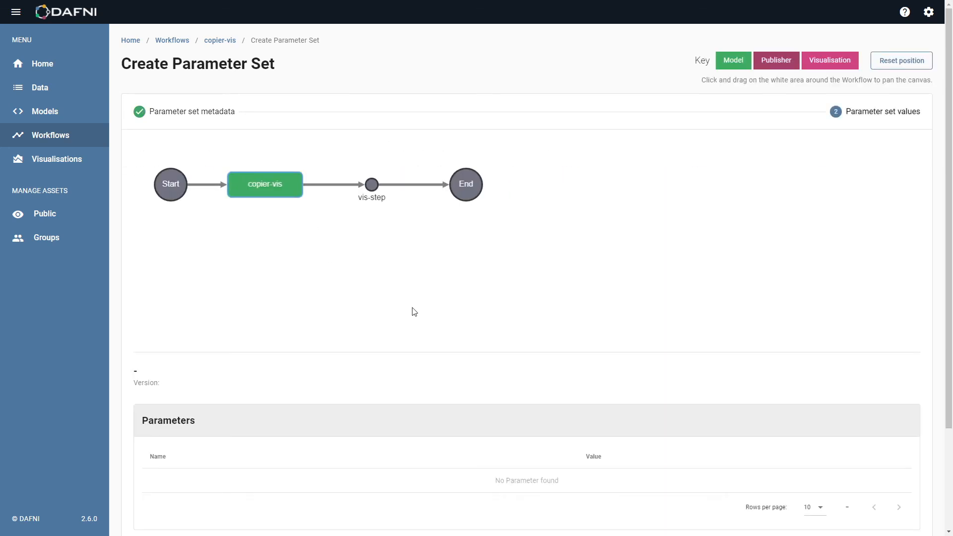
Set the copier-vis step's Sequence length to 60 with Copy datasets enabled, and save the new parameter set.
scroll(431, 348, down, 3)
drag(477, 336, 442, 325)
text(60)
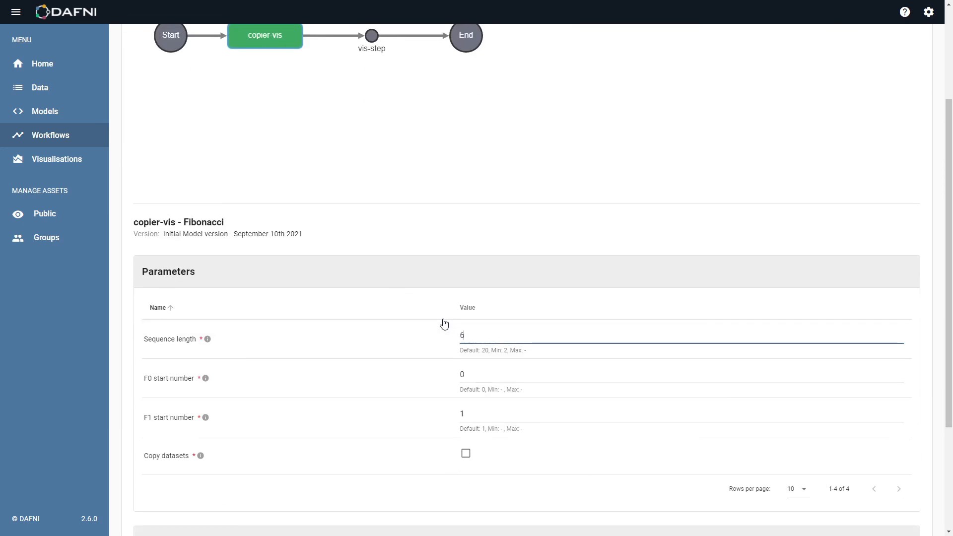
scroll(469, 303, down, 3)
click(466, 297)
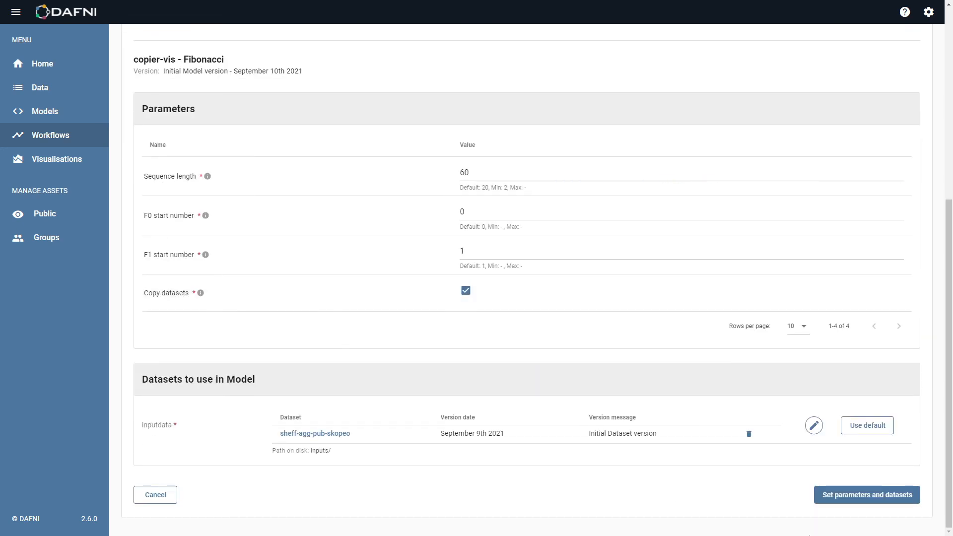
click(874, 495)
click(874, 382)
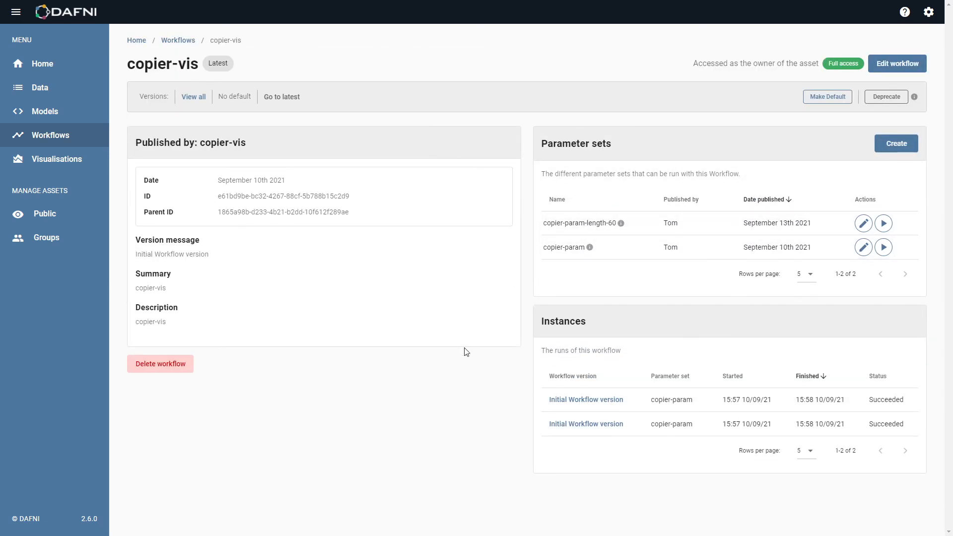
Run the copier-vis workflow with the copier-param-length-60 parameter set and check its entry among the instances.
click(883, 223)
click(565, 338)
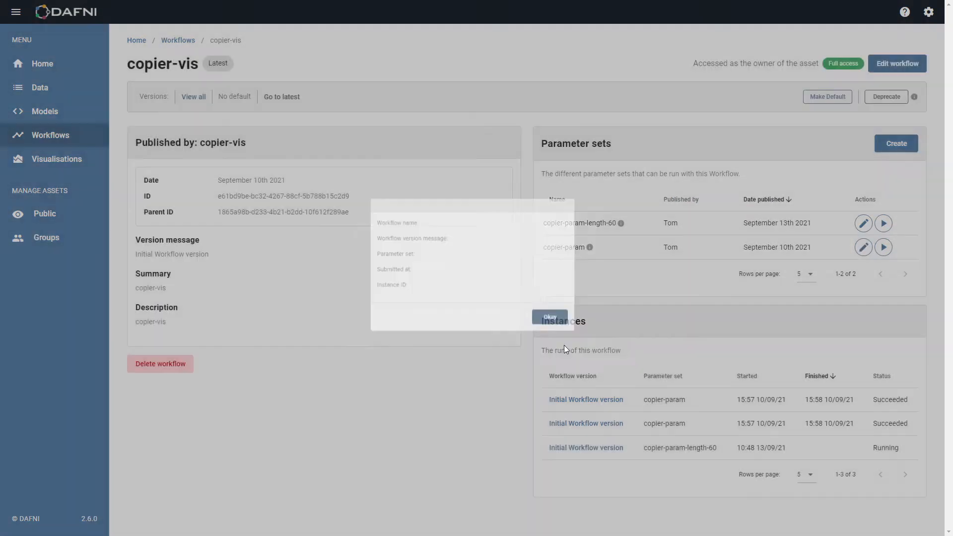
drag(545, 448, 718, 448)
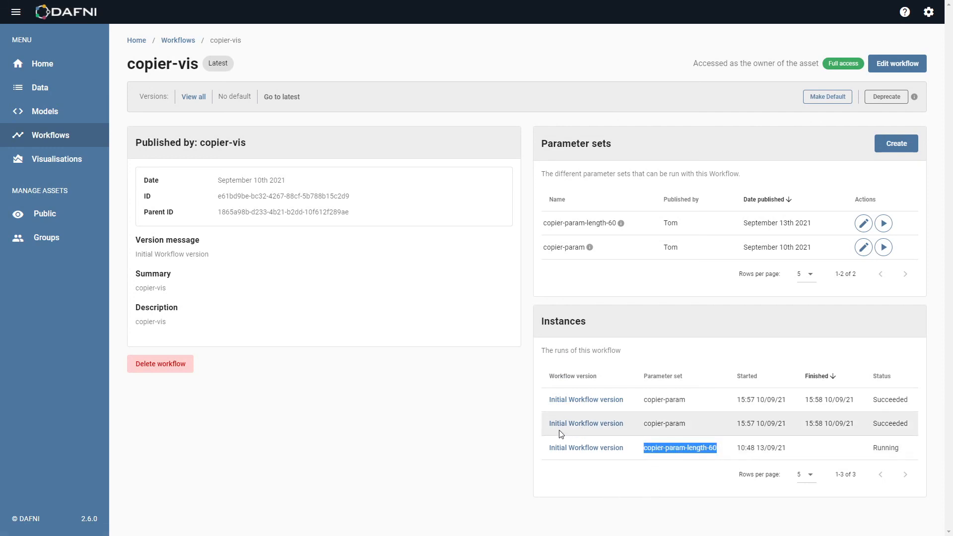